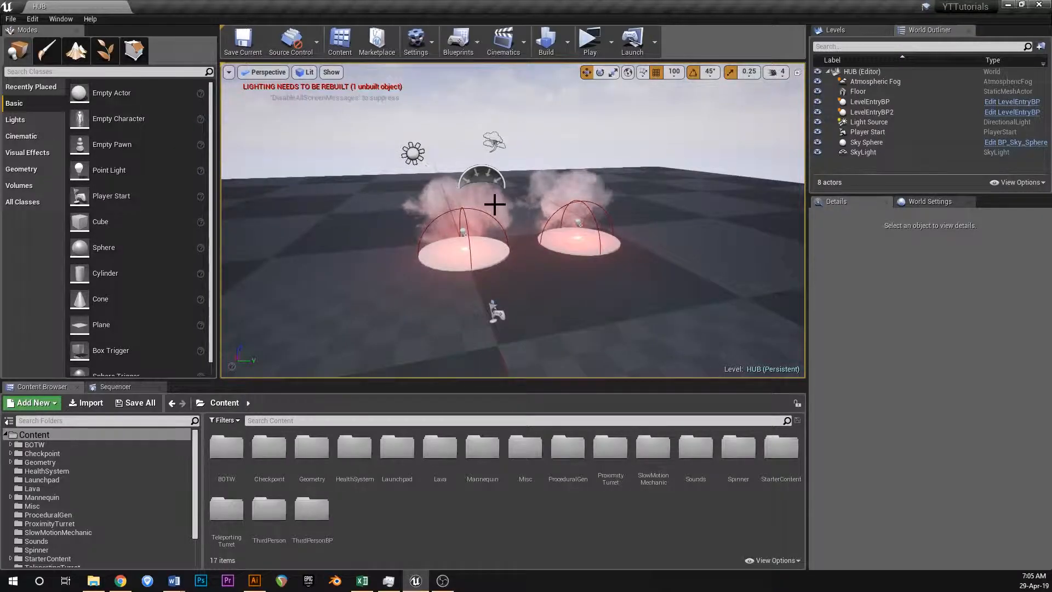
mouse_move(469, 238)
right_mouse_down()
mouse_move(464, 256)
mouse_move(472, 245)
right_mouse_up()
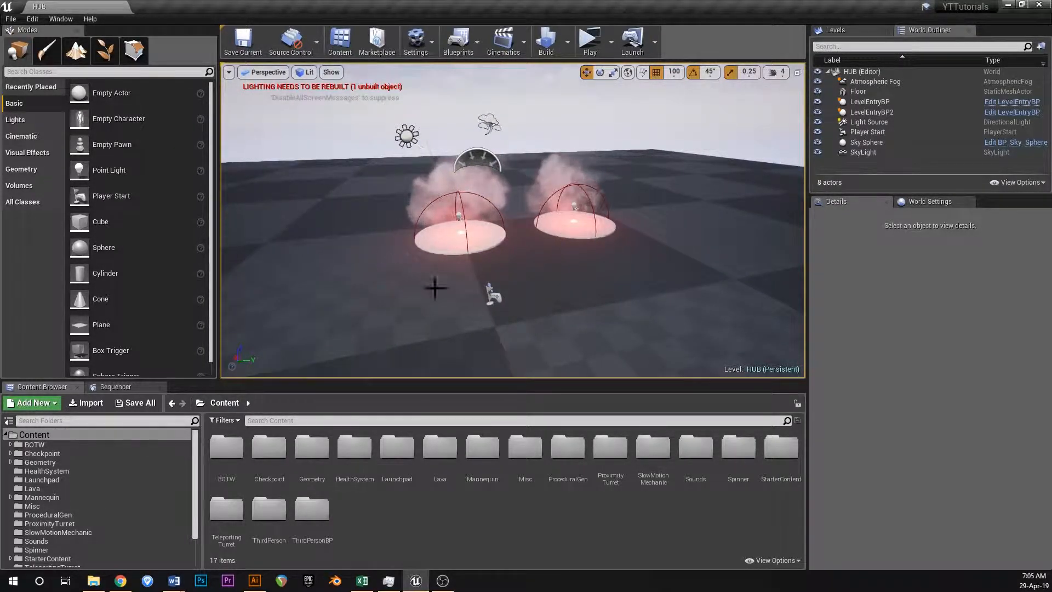
right_click_drag(500, 177, 481, 212)
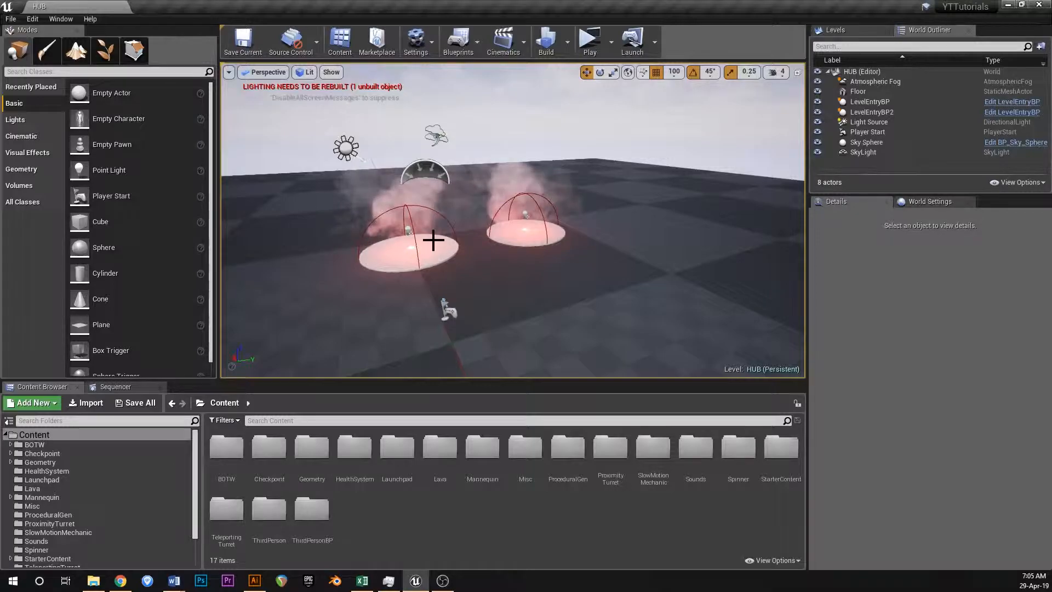
right_click_drag(464, 236, 505, 253)
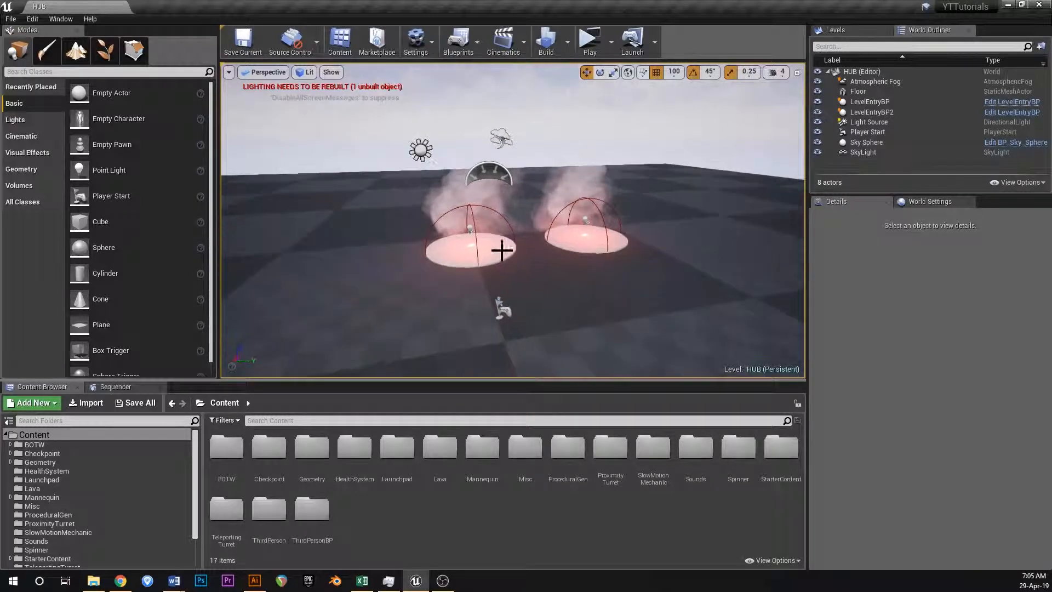
In the project's Packaging settings, set the Build Configuration to Shipping and enable Full Rebuild.
left_click(11, 18)
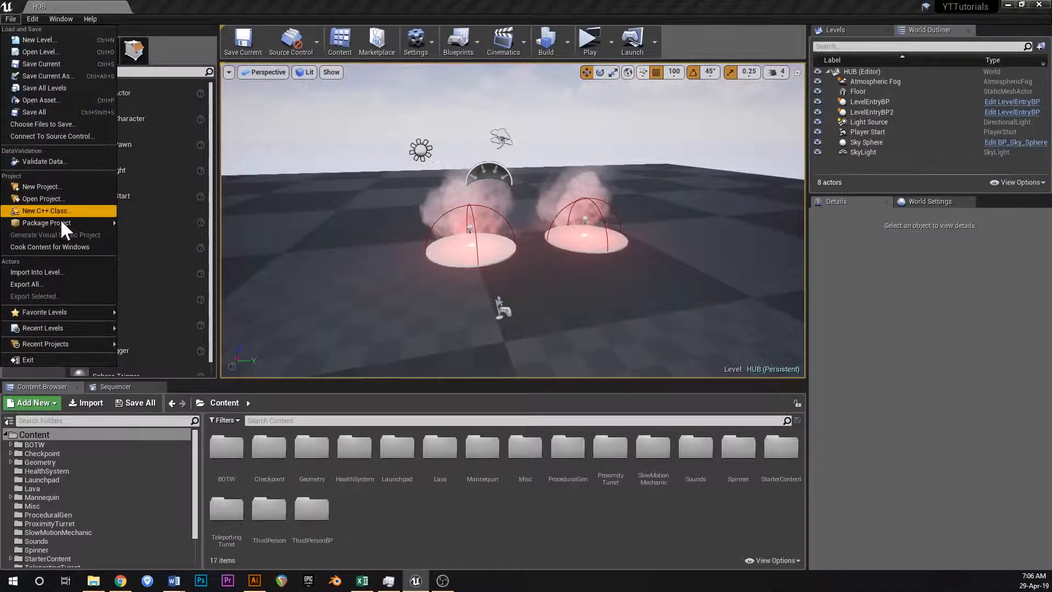
mouse_move(61, 222)
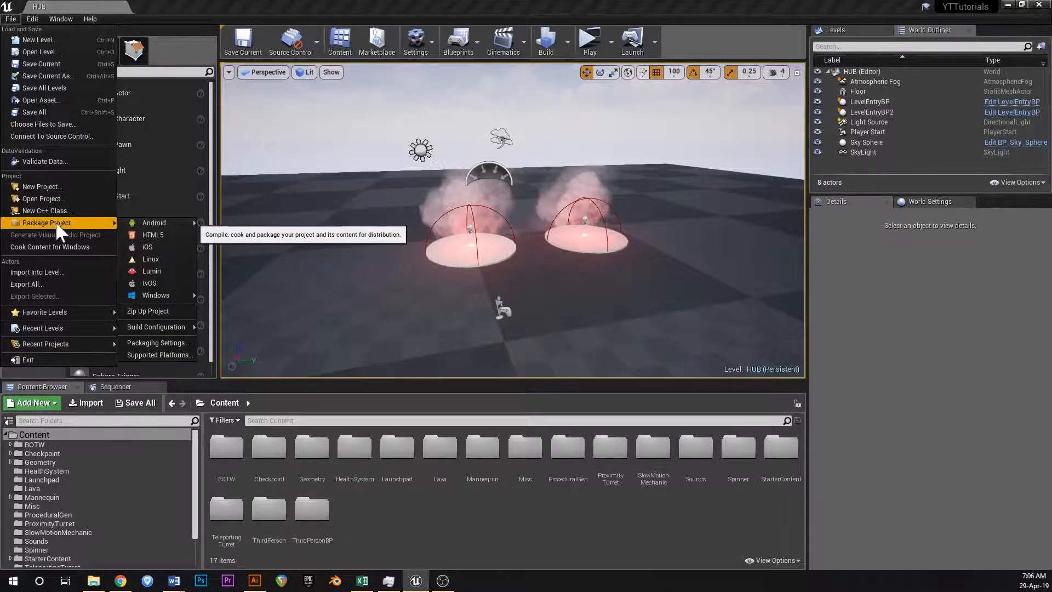
left_click(170, 344)
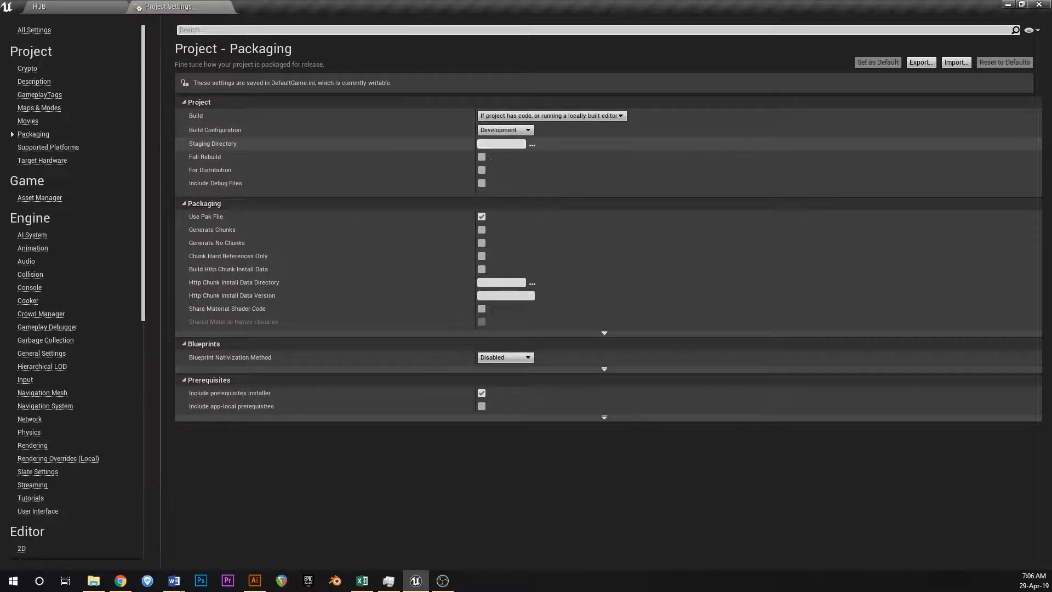
left_click(505, 130)
left_click(498, 166)
left_click(501, 131)
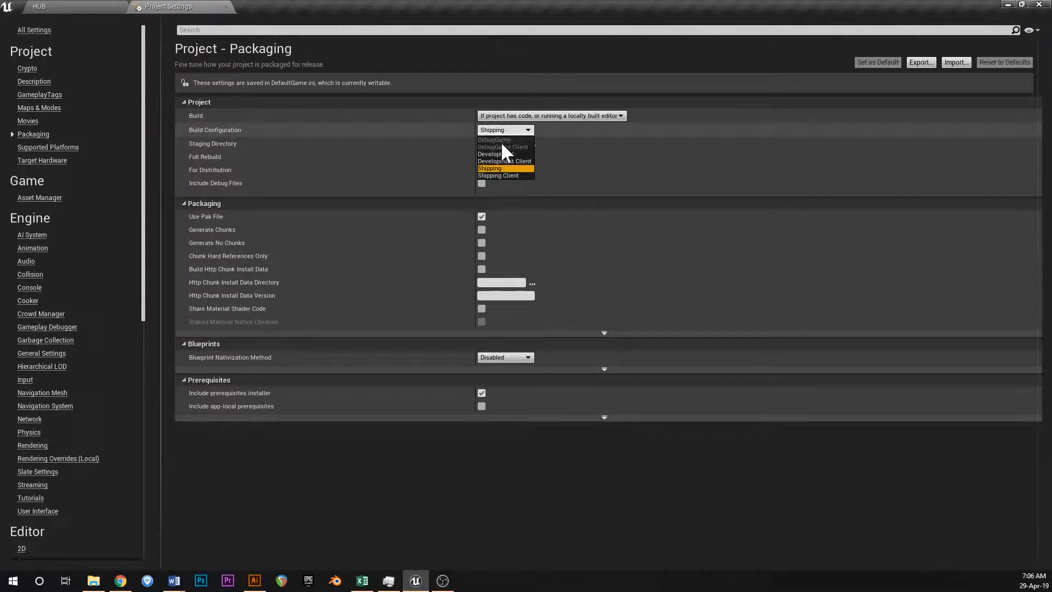
left_click(489, 167)
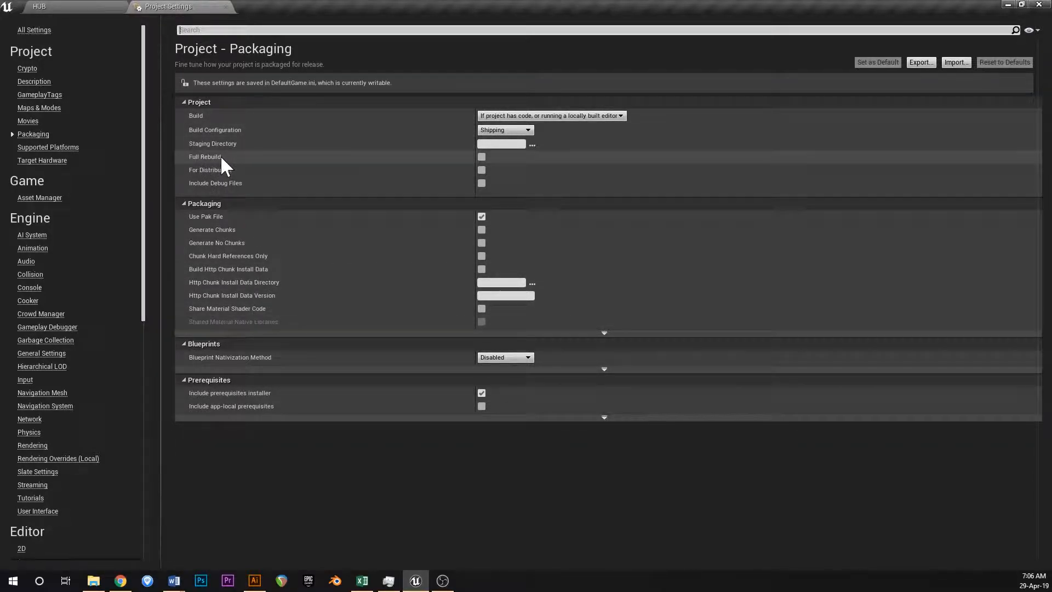
left_click(482, 157)
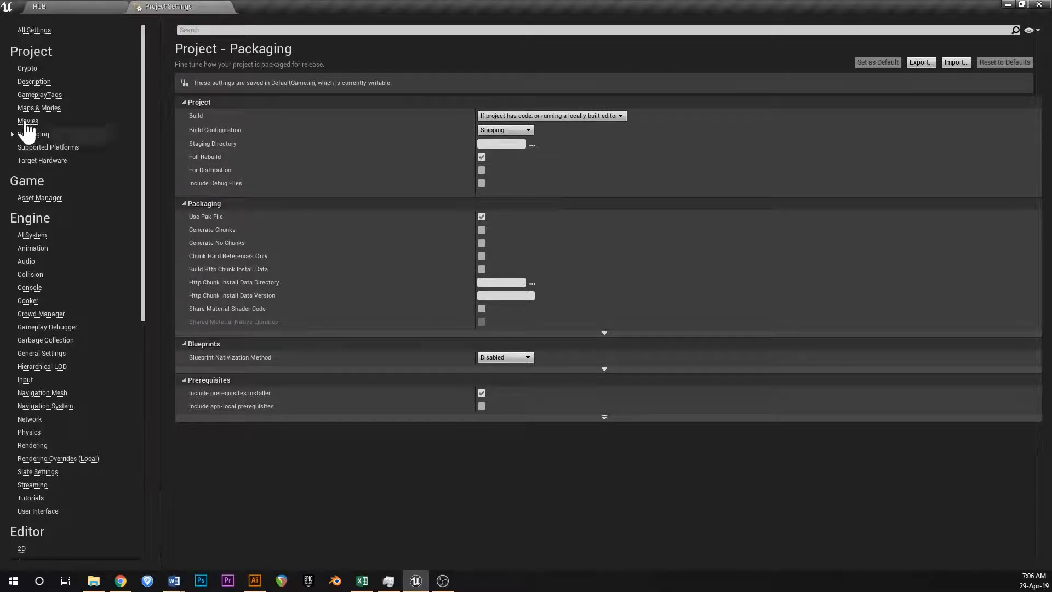
In the project's Maps & Modes settings, set the Game Default Map to MainMenu.
left_click(39, 108)
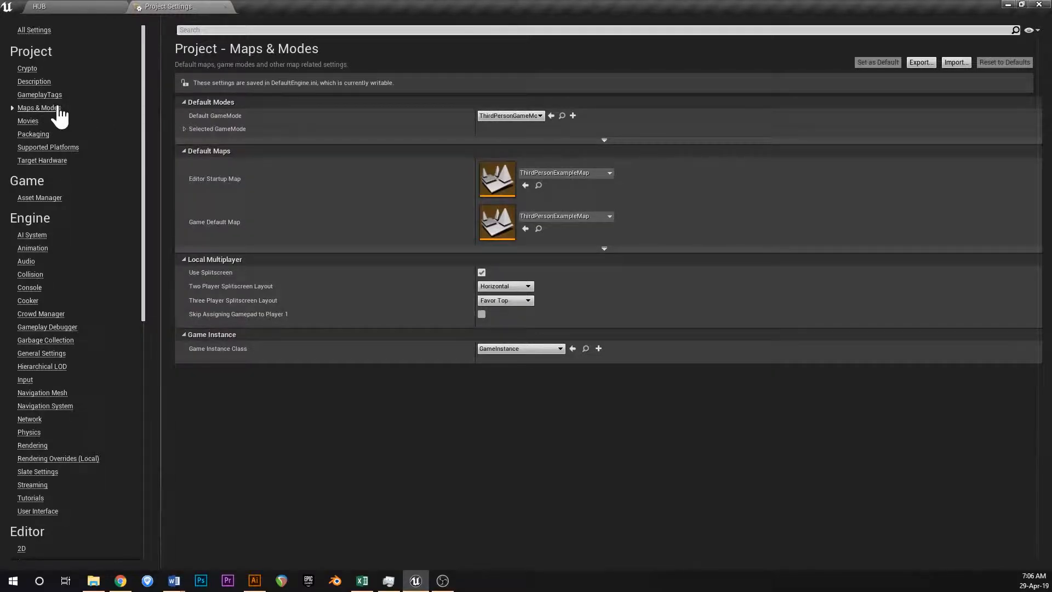
left_click(184, 129)
left_click(183, 128)
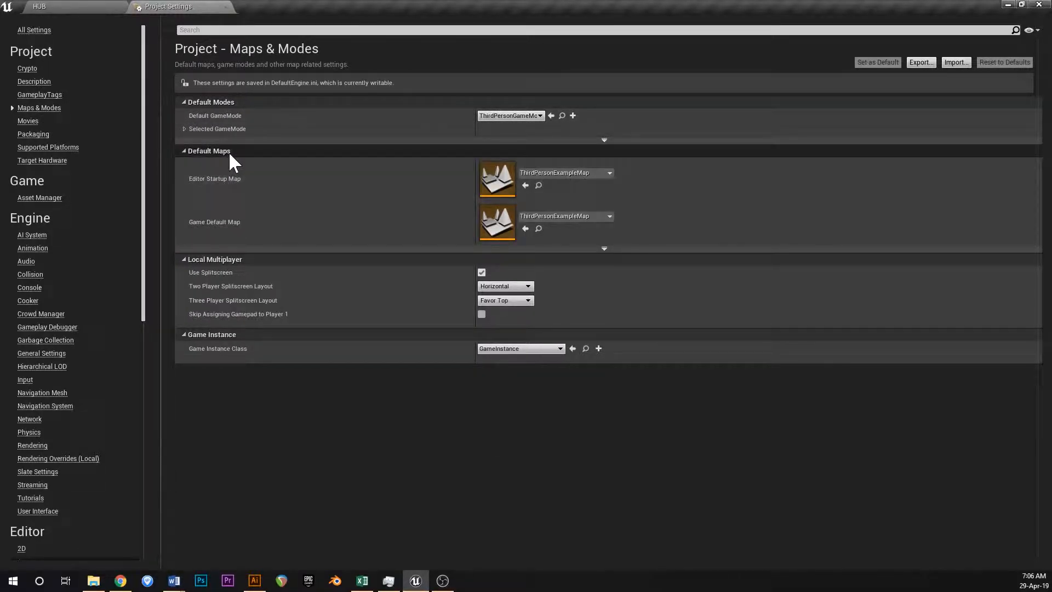
left_click(580, 172)
left_click(581, 174)
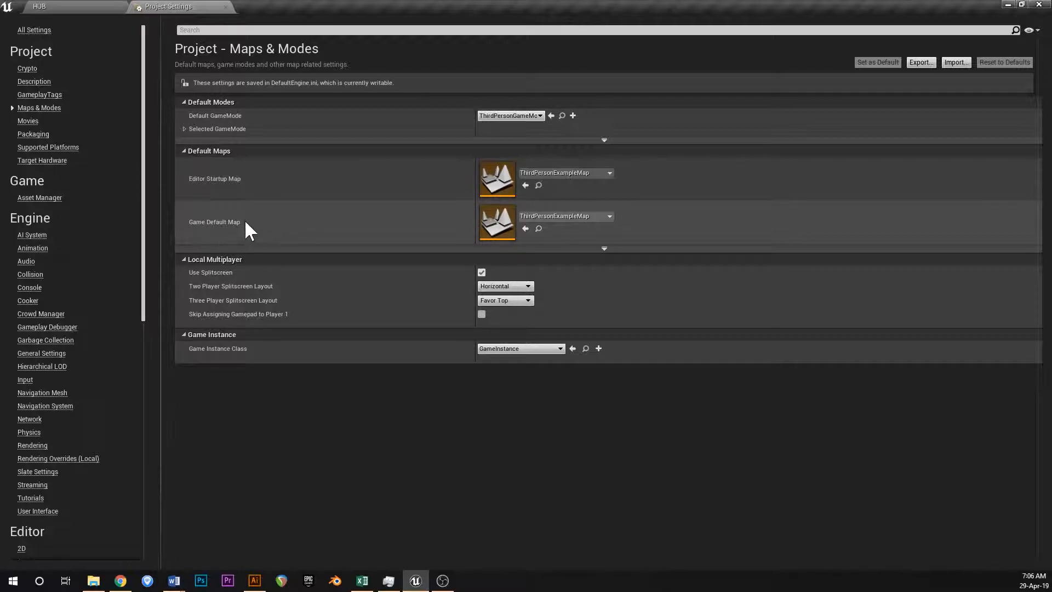
left_click(595, 216)
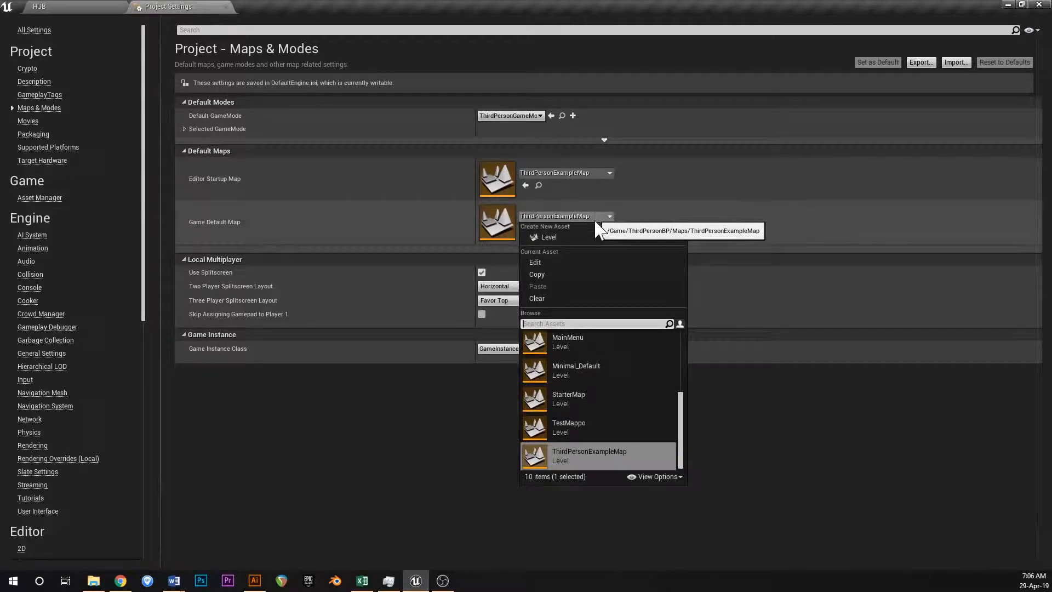
left_click(575, 343)
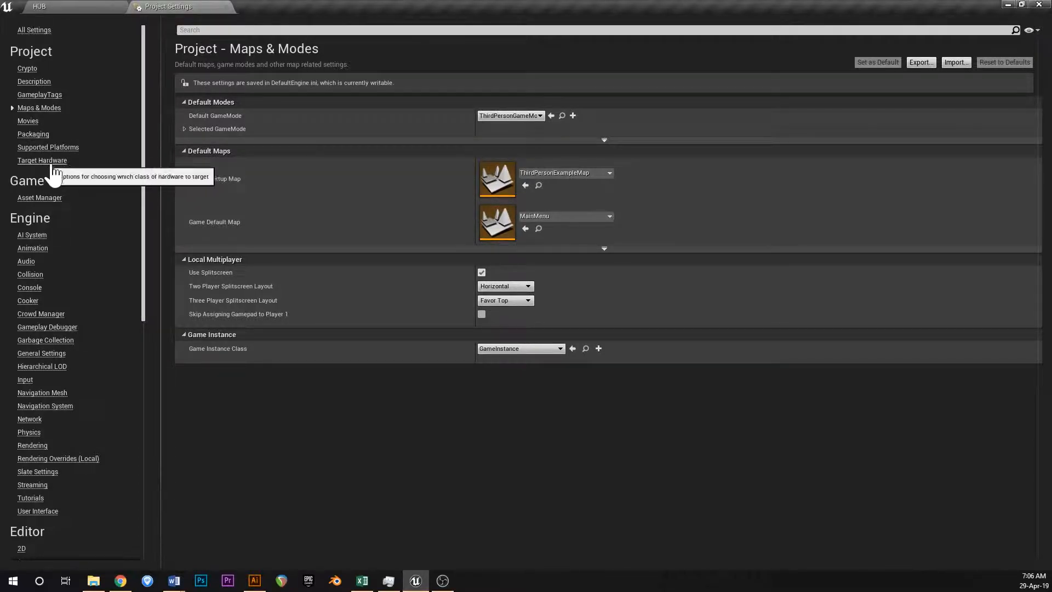
Limit the project's supported platforms to Desktop (Win+Mac+Linux) and Windows.
left_click(48, 147)
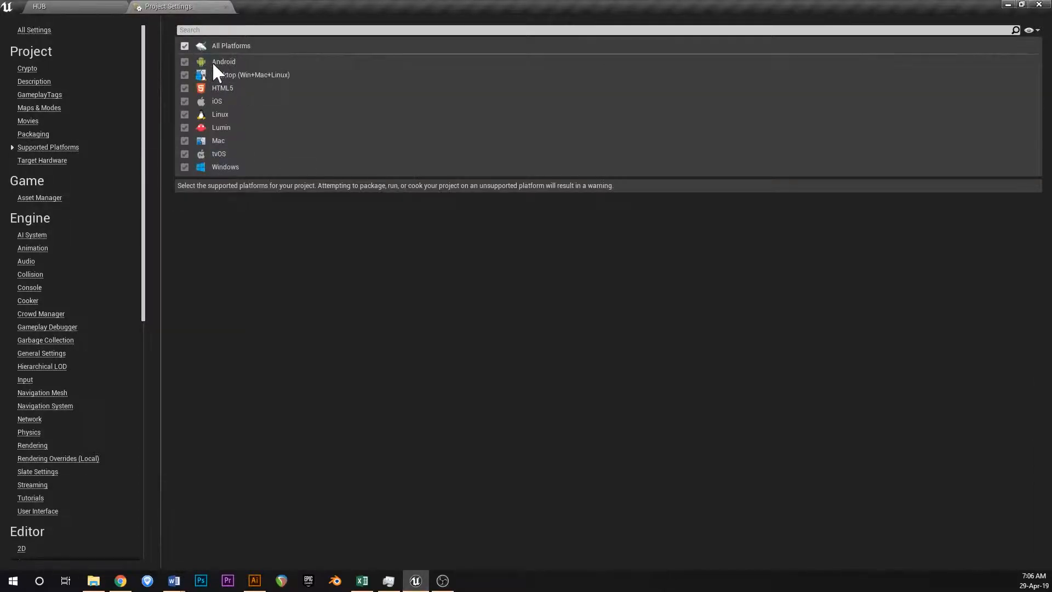
left_click(185, 46)
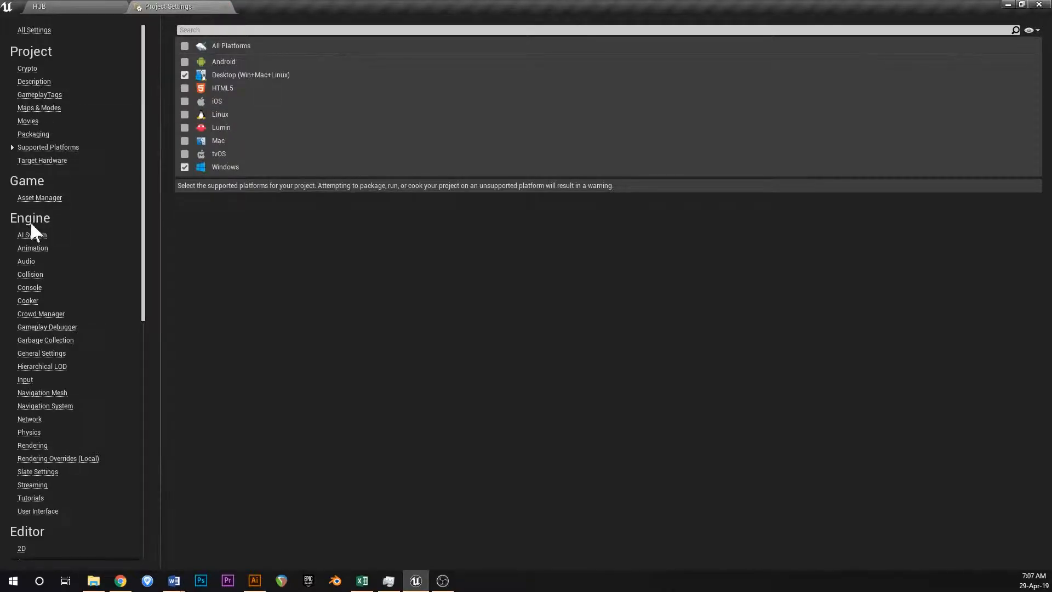
Examine the action and axis mappings in the engine's Input settings, including the MoveForward bindings, and close the project settings.
left_click(26, 380)
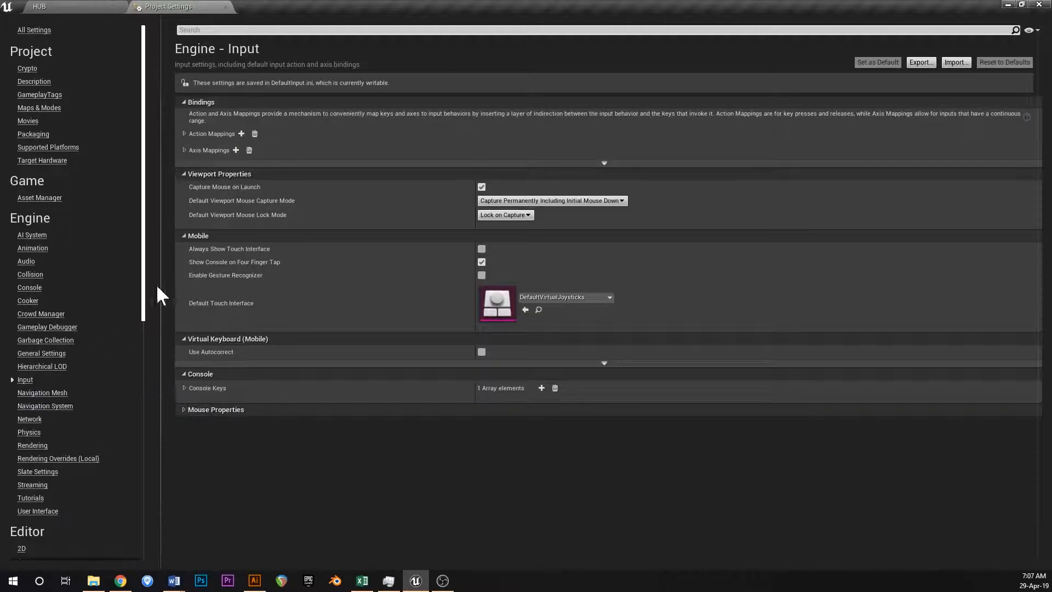
left_click(185, 133)
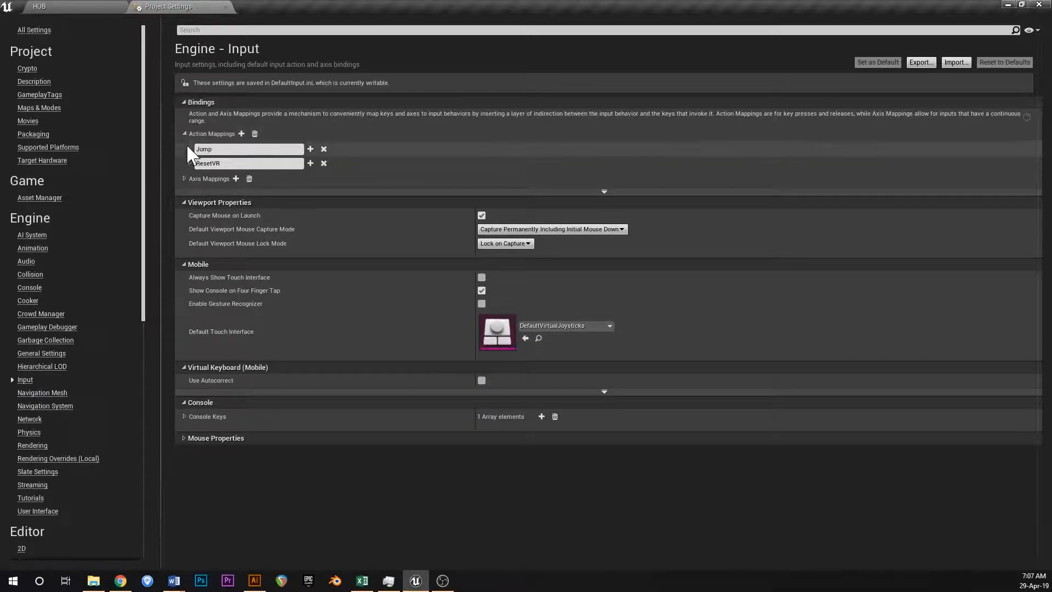
left_click(184, 179)
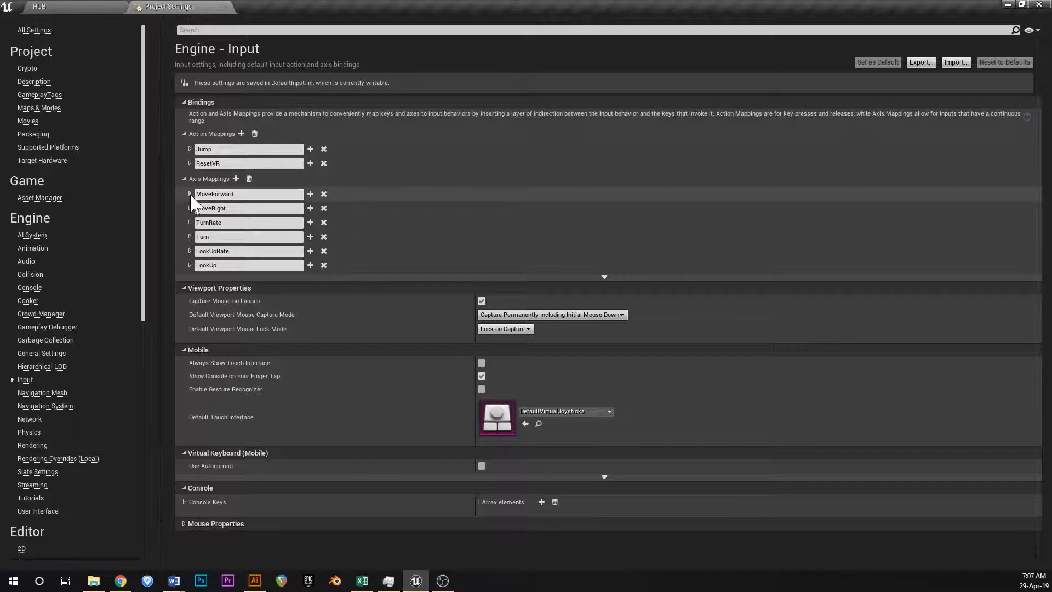
left_click(189, 194)
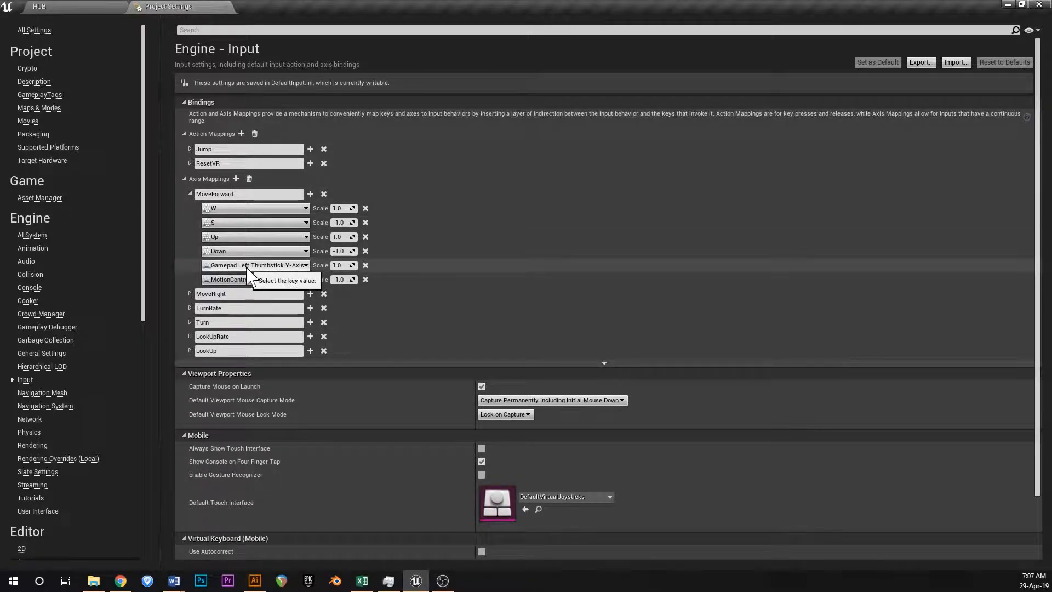
left_click(190, 194)
left_click(185, 178)
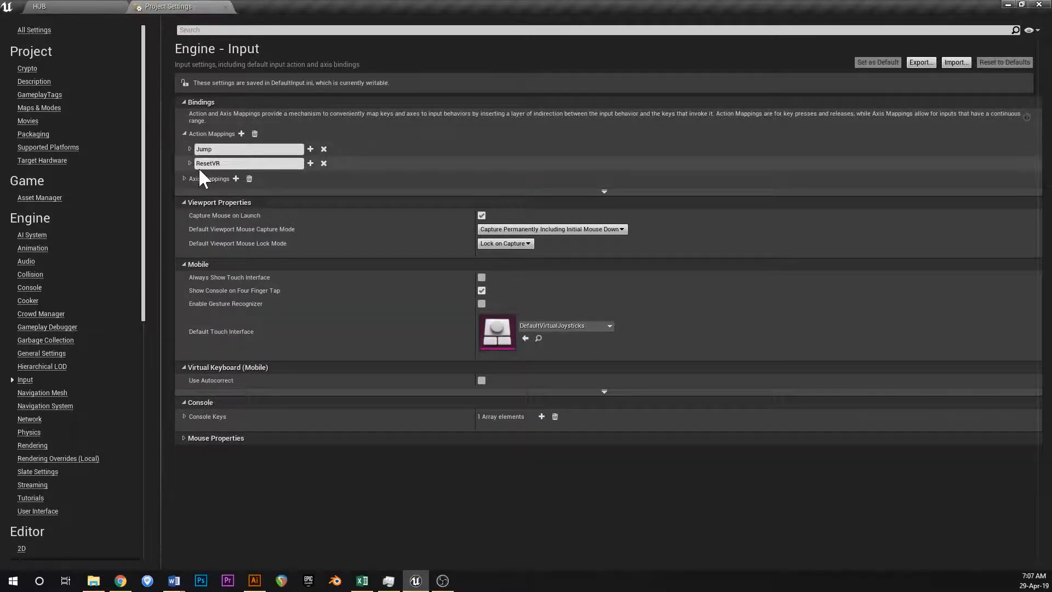
left_click(186, 131)
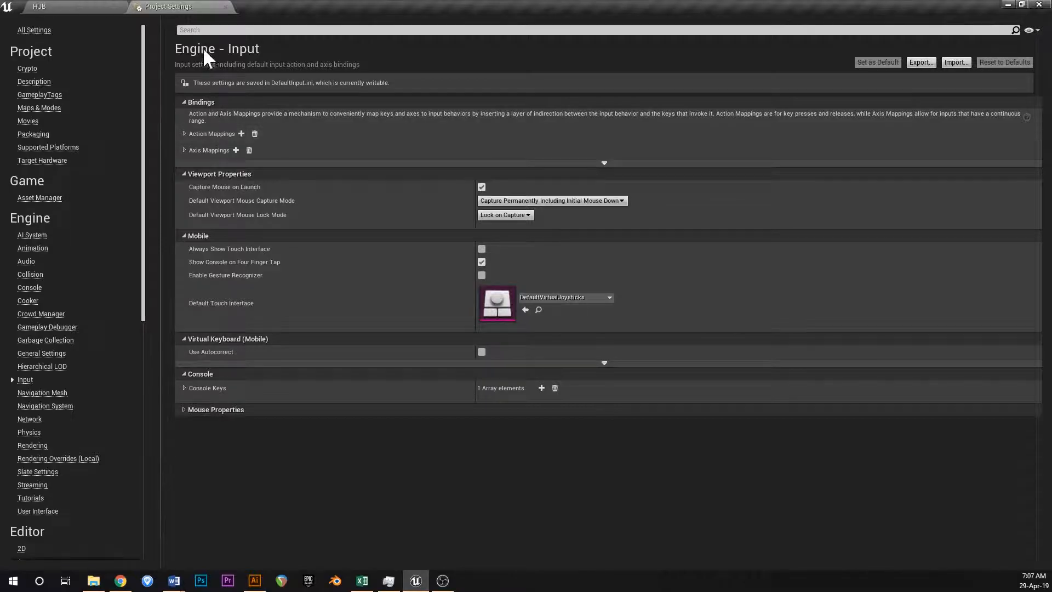
left_click(227, 6)
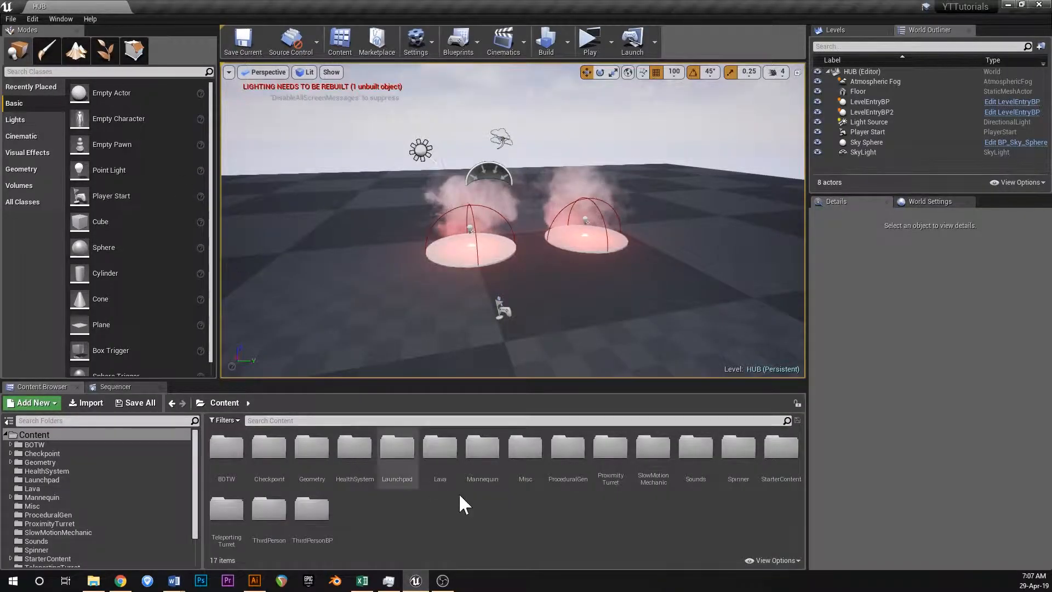
In the ThirdPersonCharacter blueprint, connect the Save Game Reference SET node's execution output to SetActorTransform and compile.
double_click(312, 507)
double_click(226, 449)
double_click(226, 449)
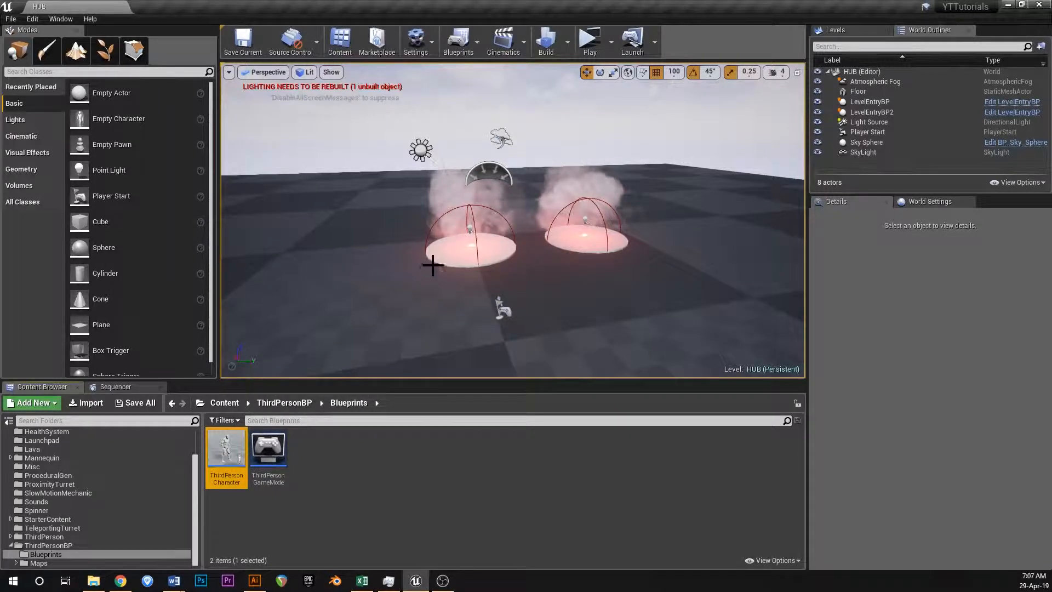
scroll(304, 143, "down", 1)
scroll(320, 215, "up", 1)
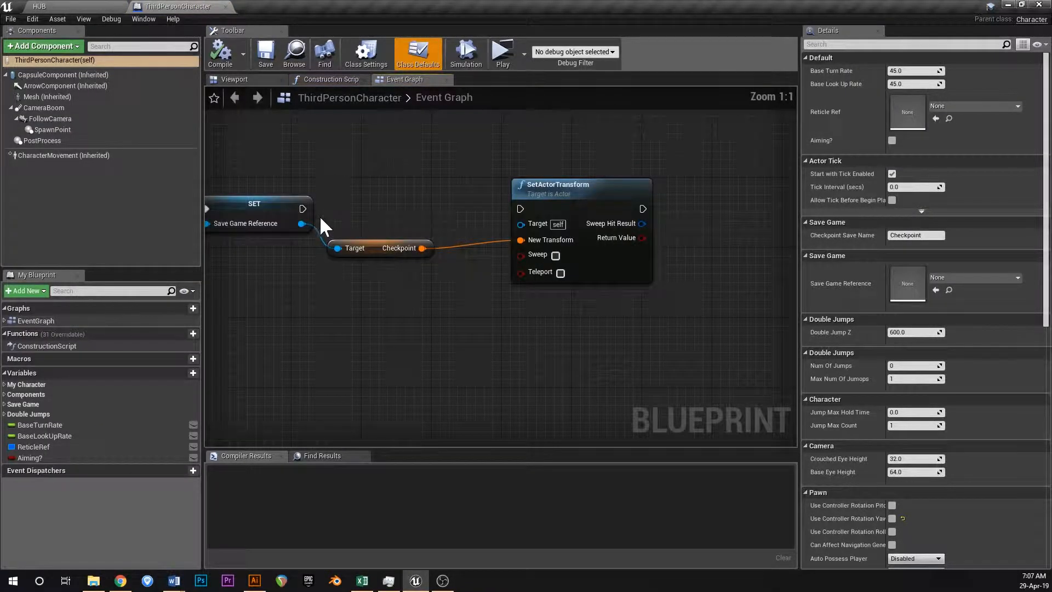
left_click_drag(302, 209, 521, 209)
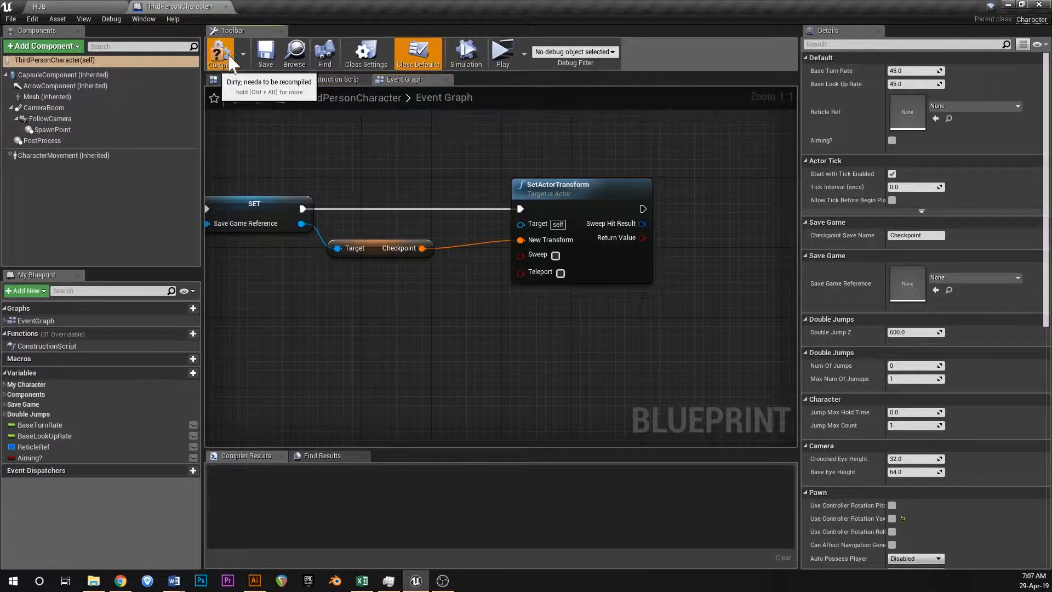
key("F7")
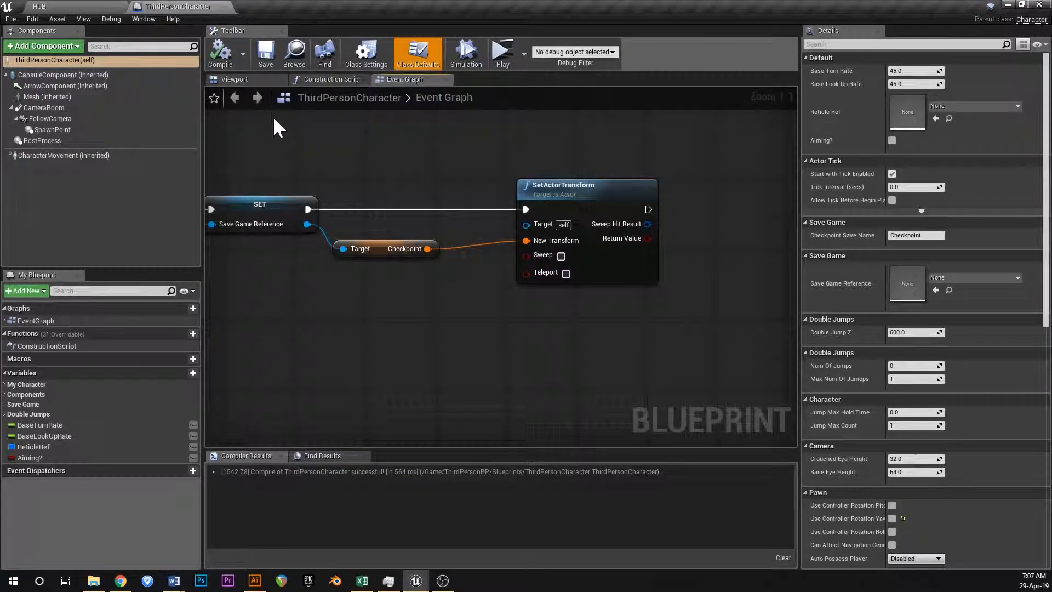
Look over the ThirdPersonCharacter blueprint's event graph sections and its character viewport, and close the blueprint.
scroll(386, 188, "down", 8)
right_click_drag(299, 263, 479, 180)
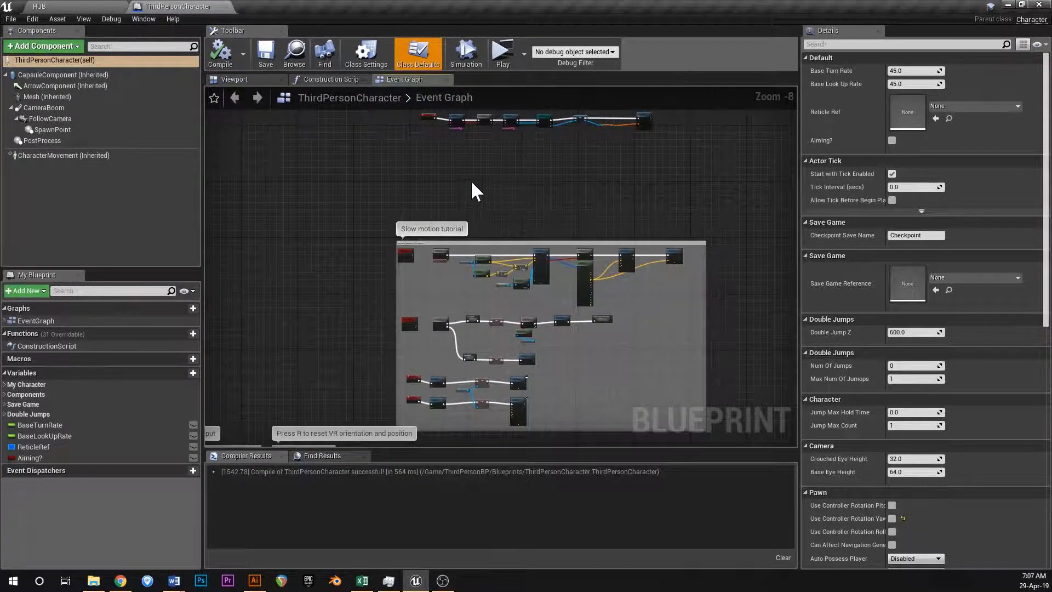
right_click_drag(410, 190, 485, 89)
scroll(512, 198, "up", 1)
right_click_drag(512, 198, 408, 382)
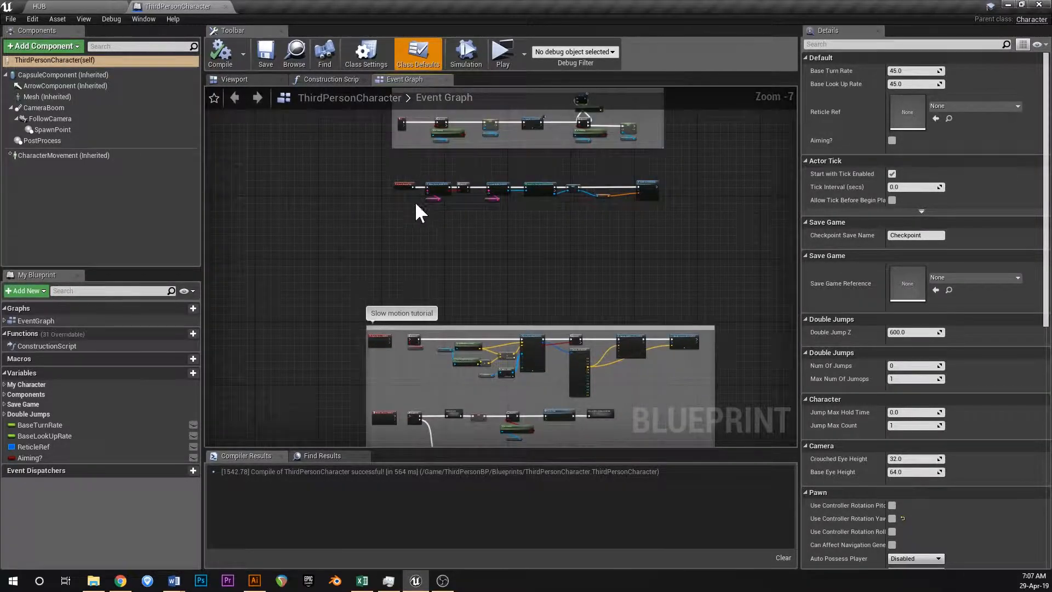
scroll(419, 192, "up", 5)
right_click_drag(421, 156, 390, 353)
scroll(370, 228, "up", 1)
right_click_drag(373, 225, 349, 306)
scroll(355, 305, "down", 6)
scroll(353, 169, "up", 4)
left_click(235, 79)
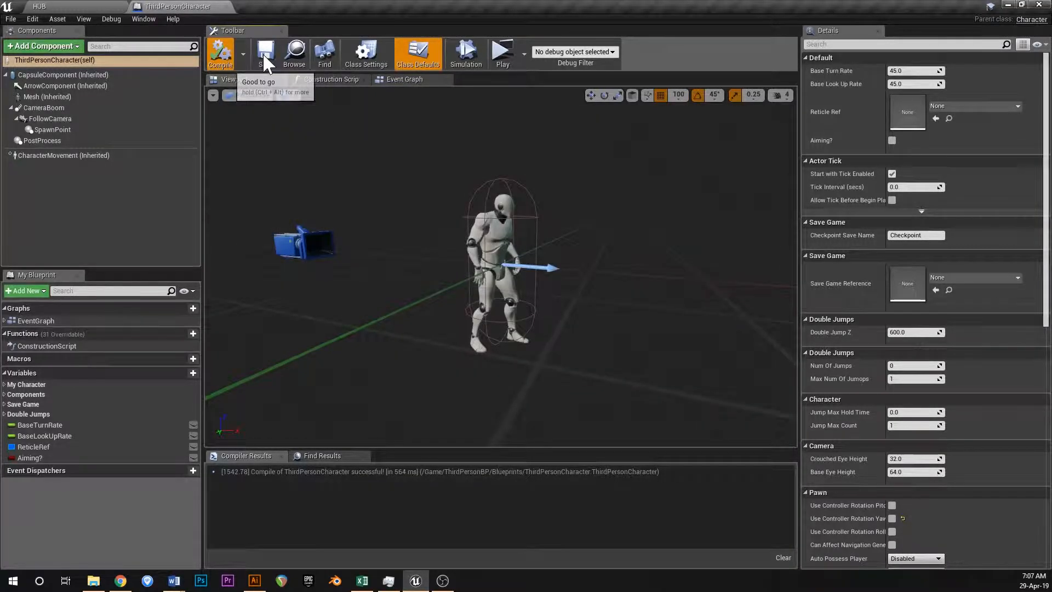
left_click(227, 6)
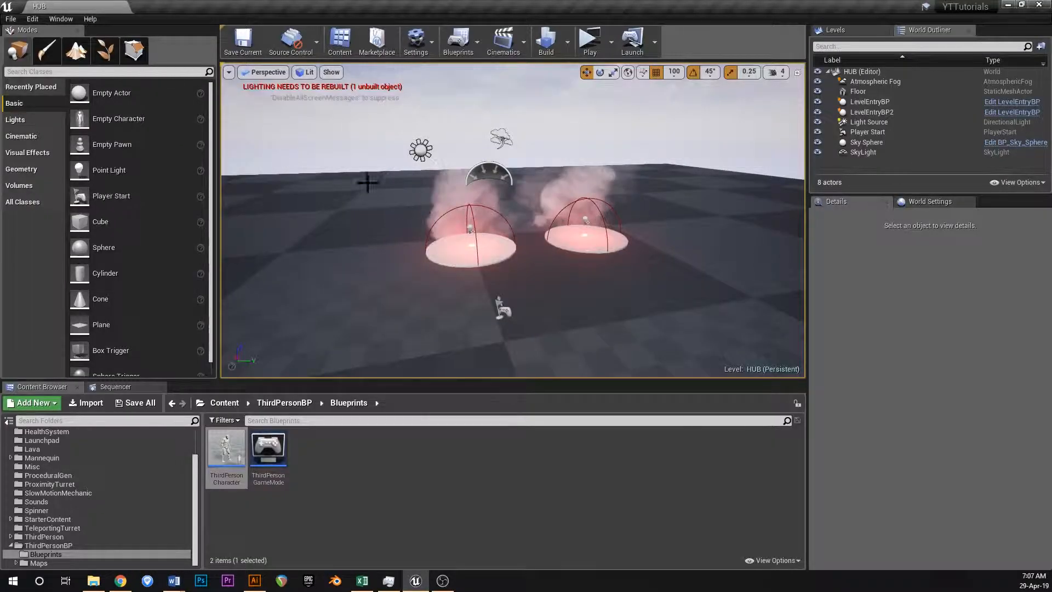
Set the project name to Fully Sick Platformer in the project's Description settings.
left_click(13, 19)
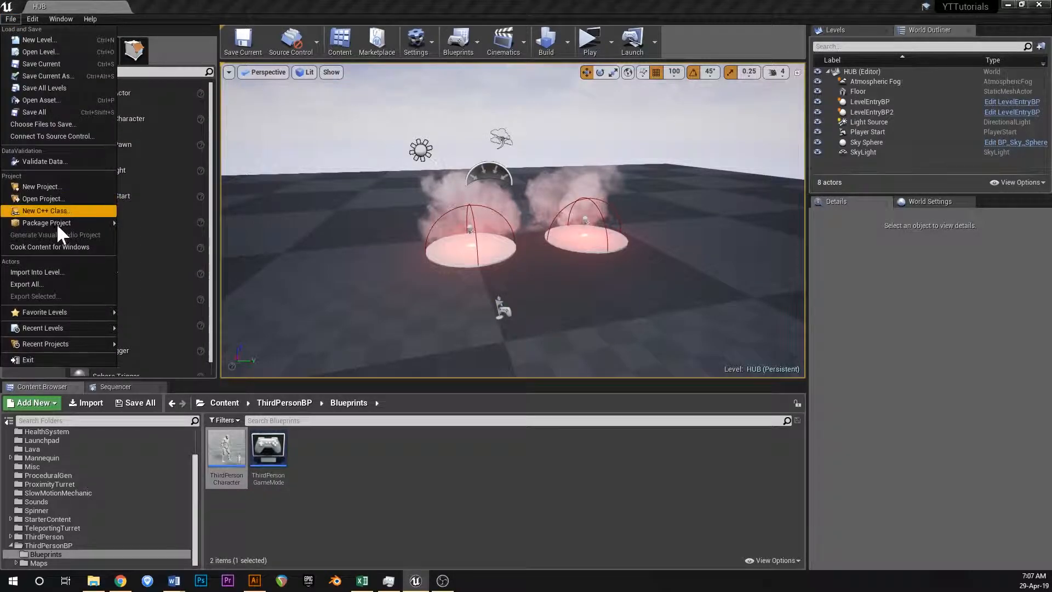
mouse_move(55, 222)
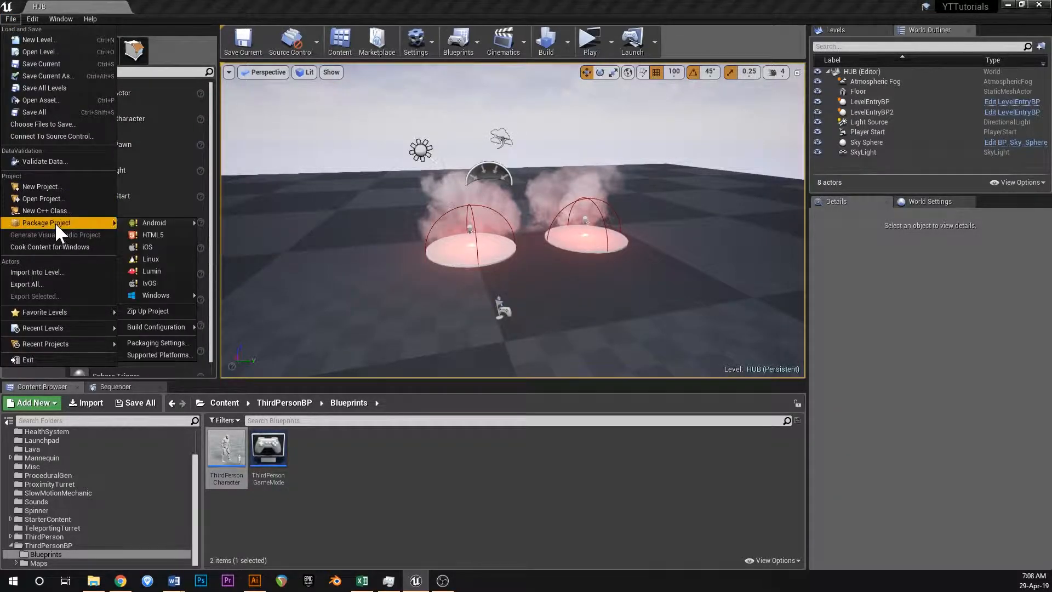
left_click(167, 343)
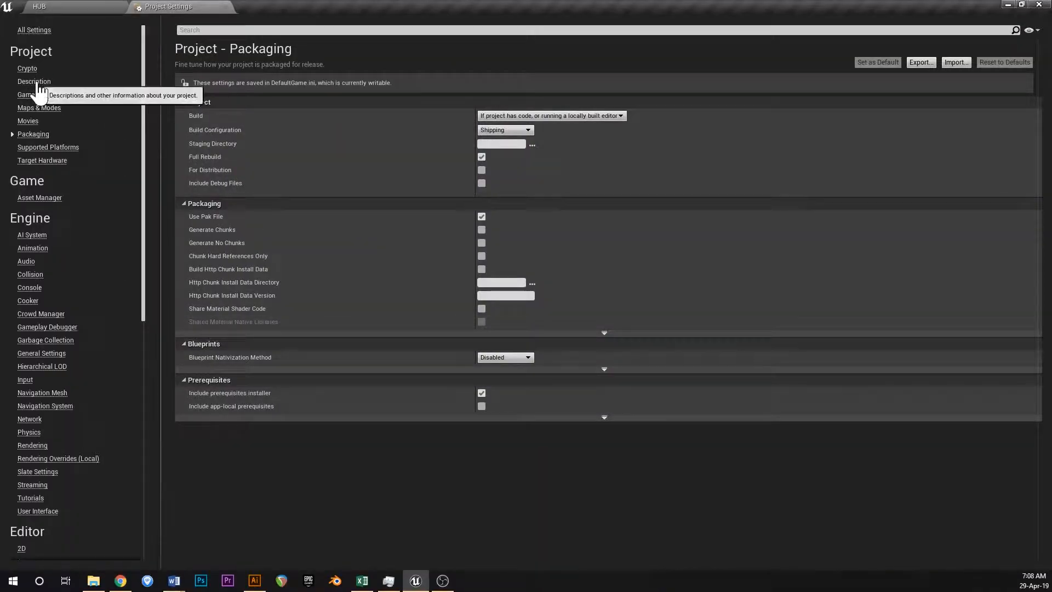
left_click(51, 79)
left_click(527, 255)
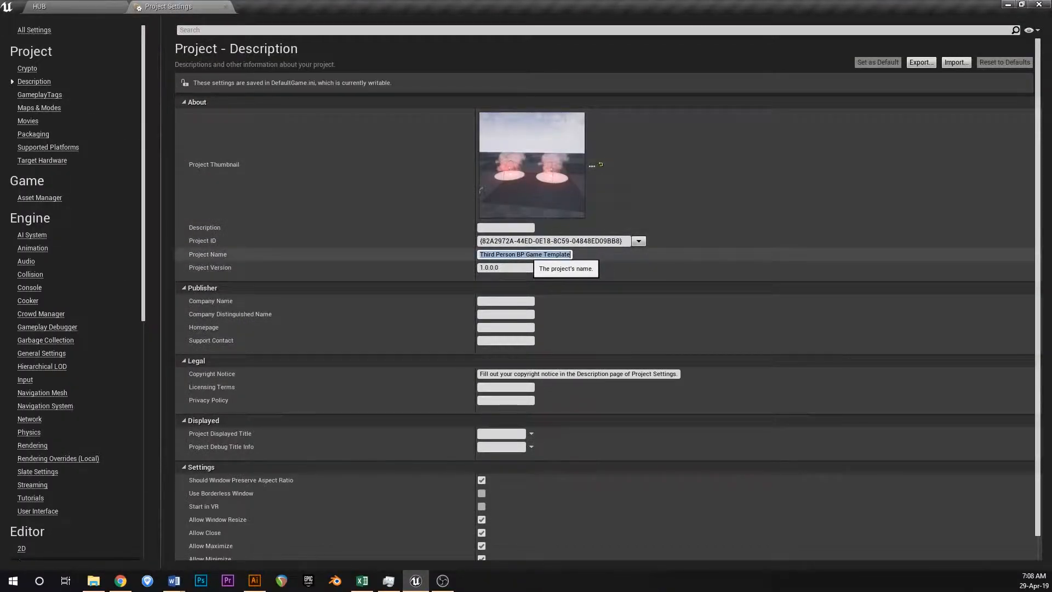
type("Platformer")
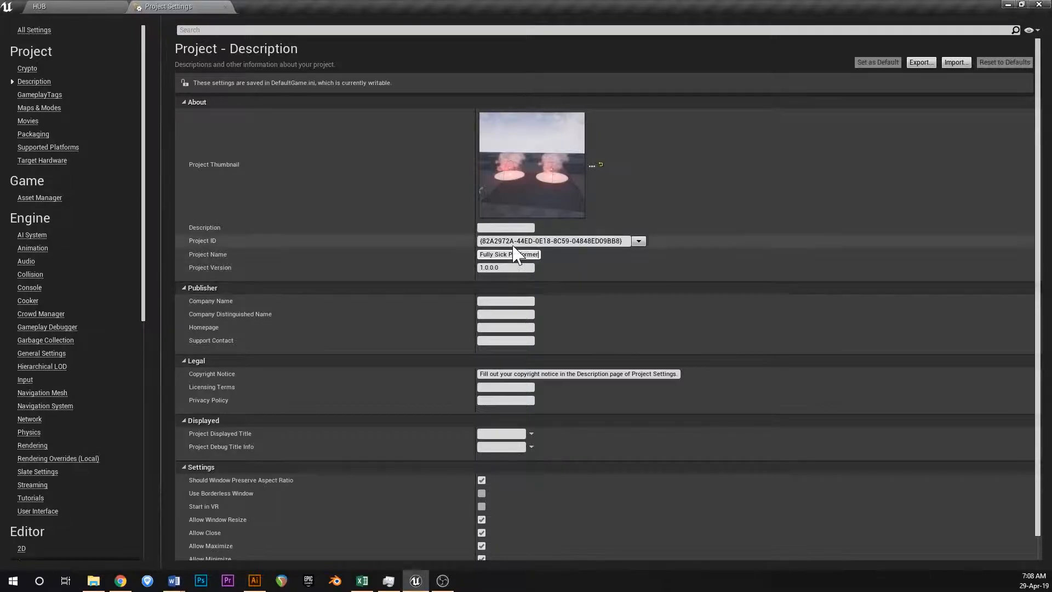
Enter 1.0.0.0 as the project version and asdfghjkl;' as the project description.
left_click(510, 268)
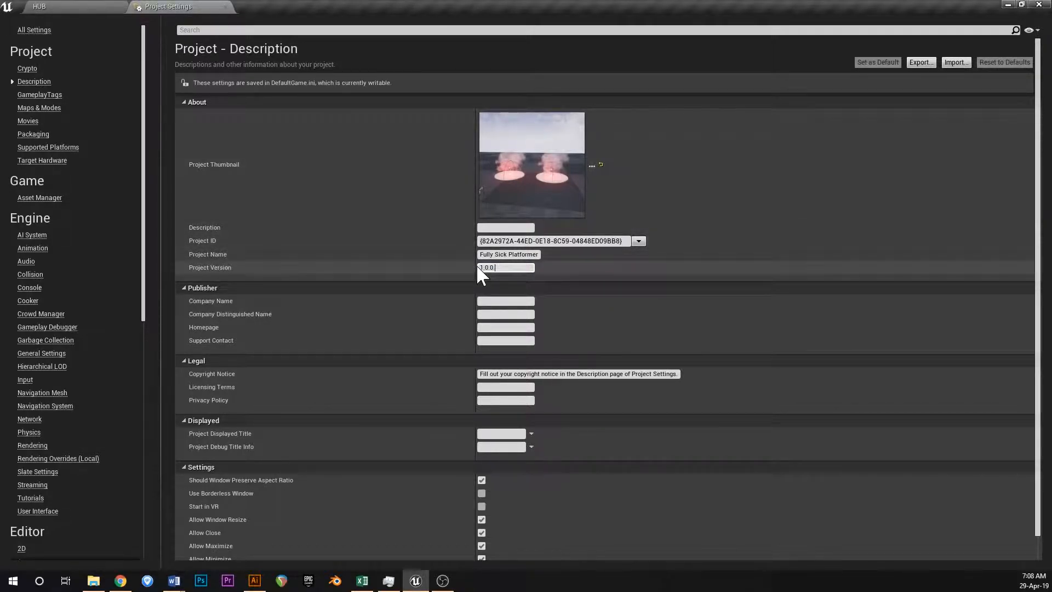
type(".0.0")
left_click(506, 228)
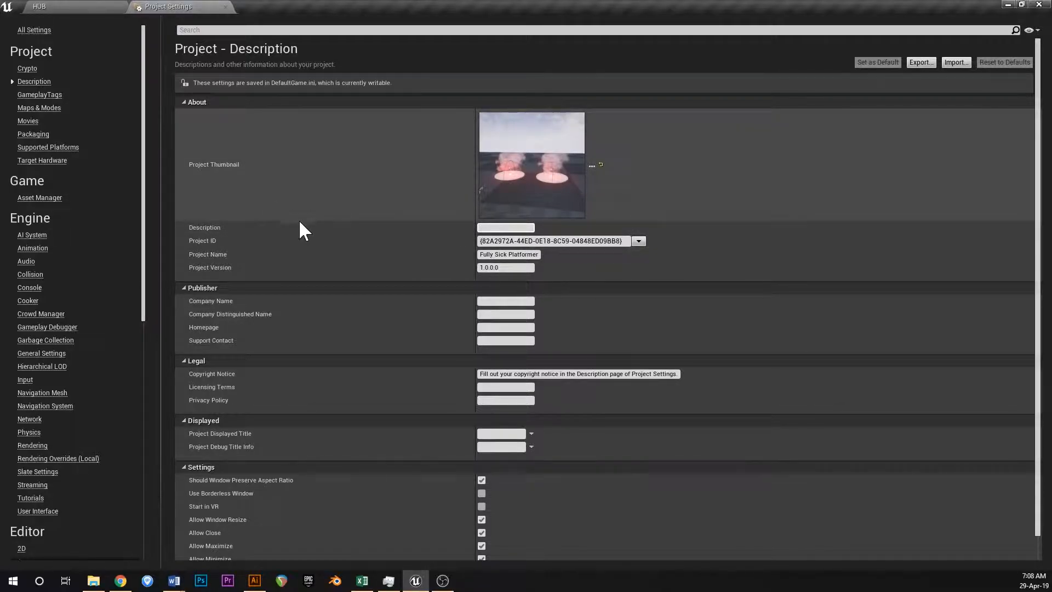
type("asdfghjkl;")
scroll(619, 266, "down", 1)
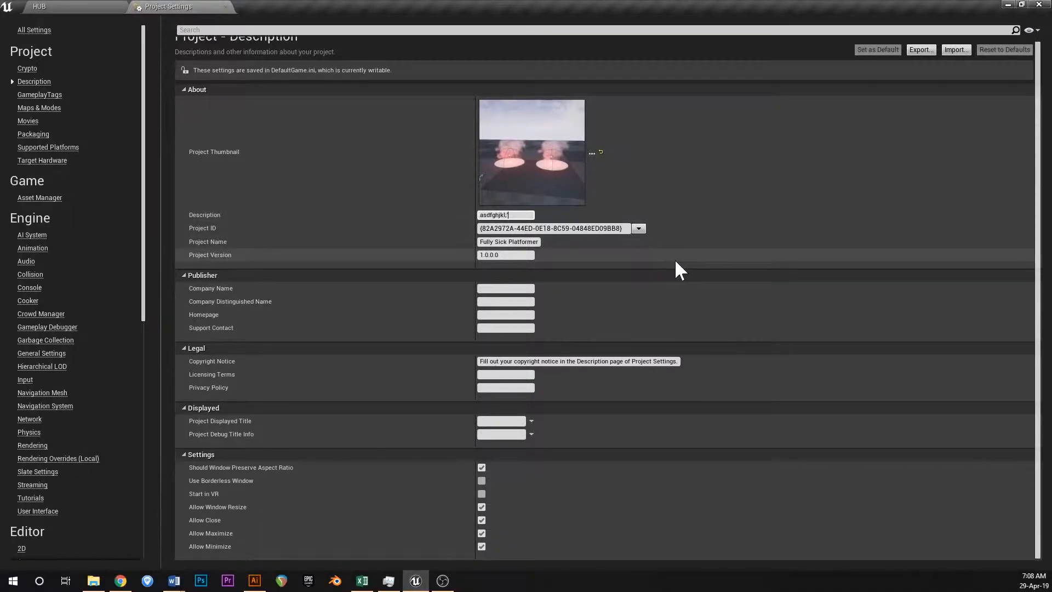
left_click(492, 288)
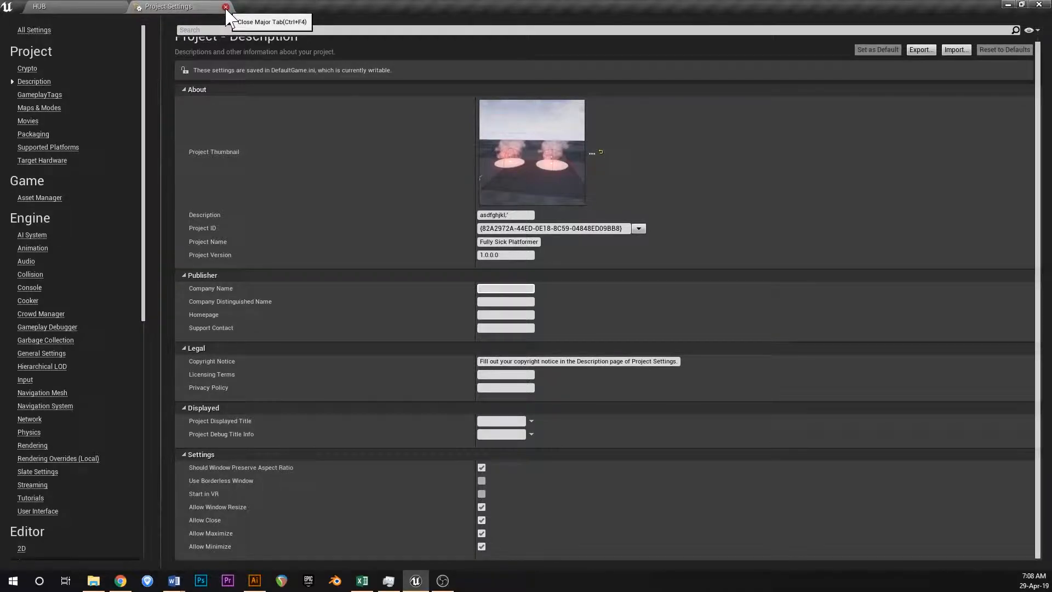
Check the default game mode and maps in the Maps & Modes settings and close the project settings.
left_click(34, 107)
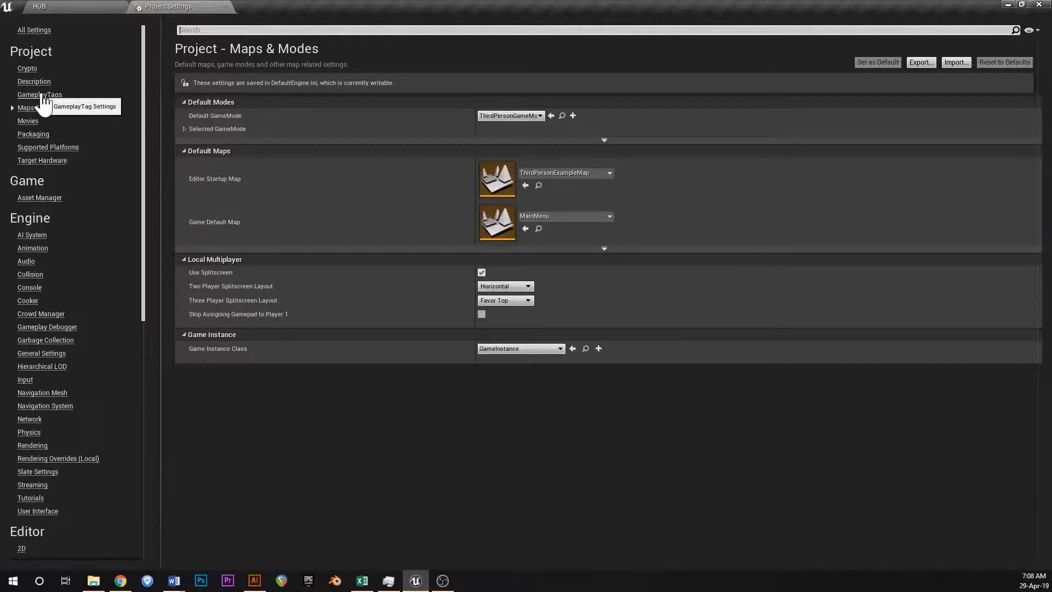
left_click(225, 7)
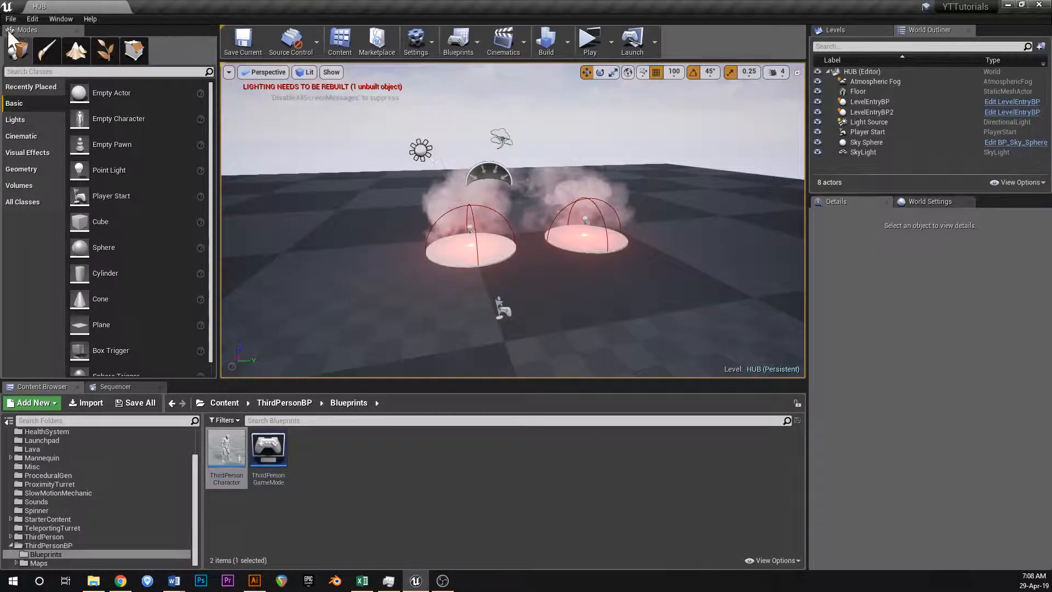
right_click_drag(422, 230, 396, 226)
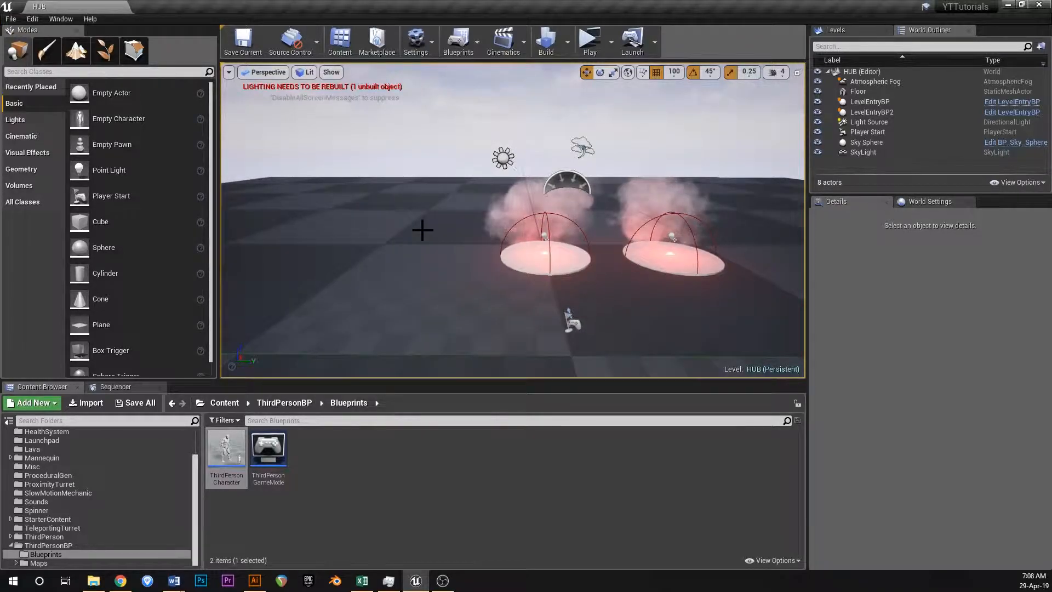
left_click(13, 18)
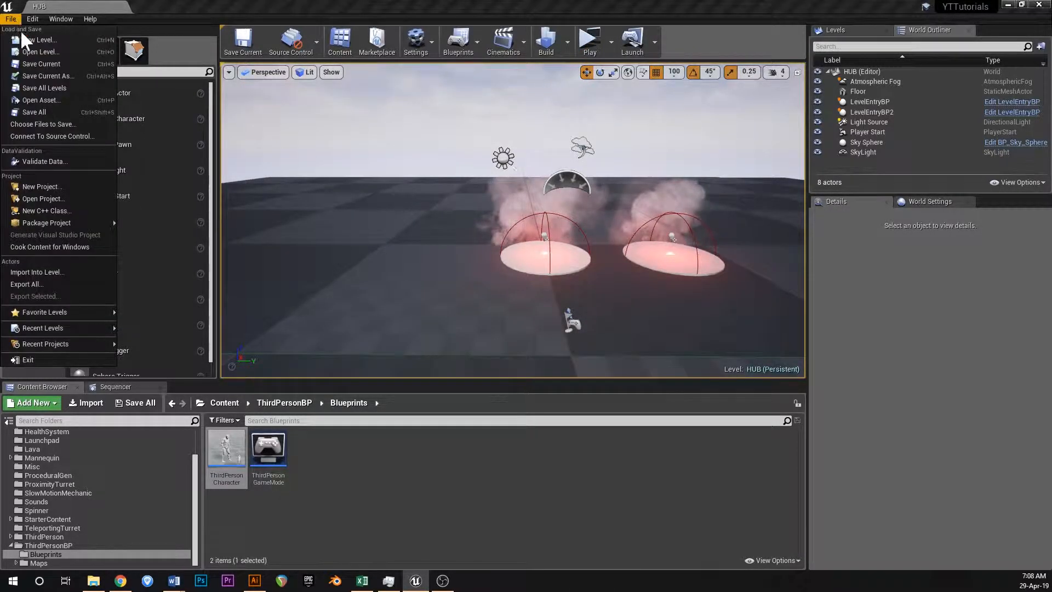
left_click(45, 49)
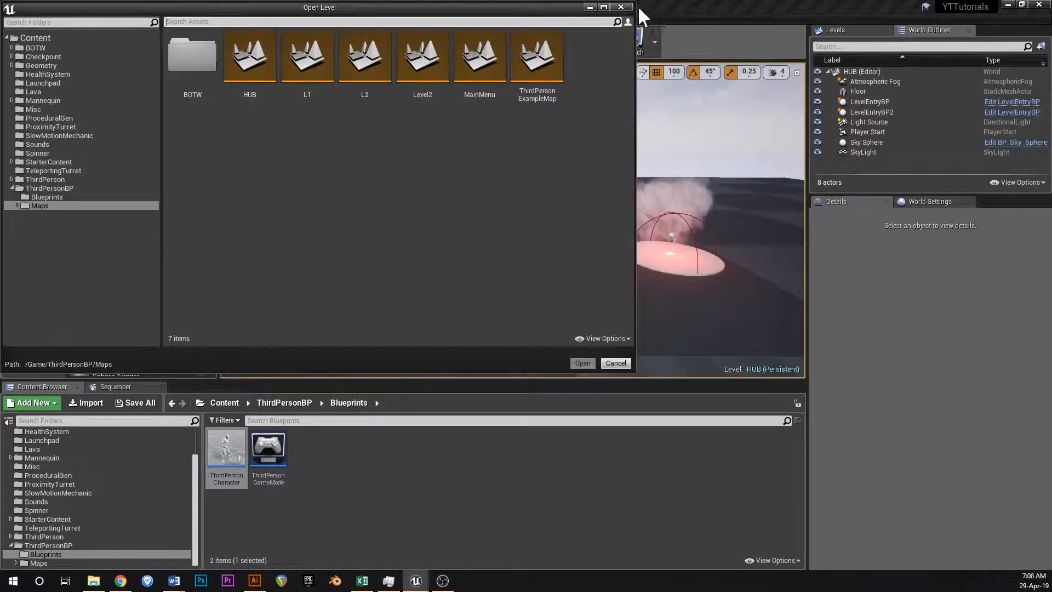
left_click(621, 7)
Open the L1 level from the ThirdPersonBP Maps folder.
left_click(9, 8)
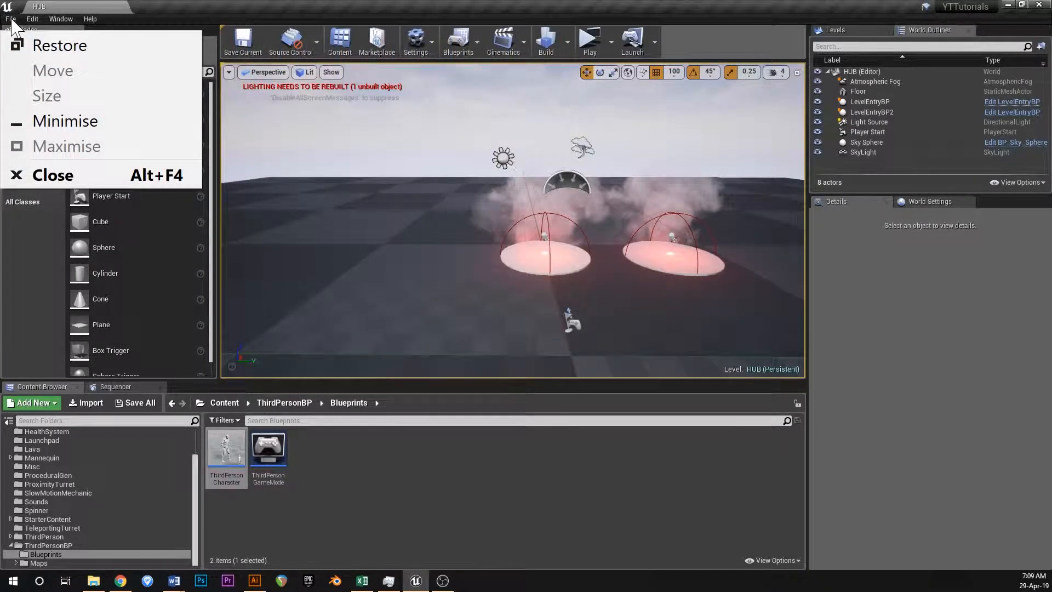
left_click(11, 18)
left_click(11, 18)
left_click(48, 50)
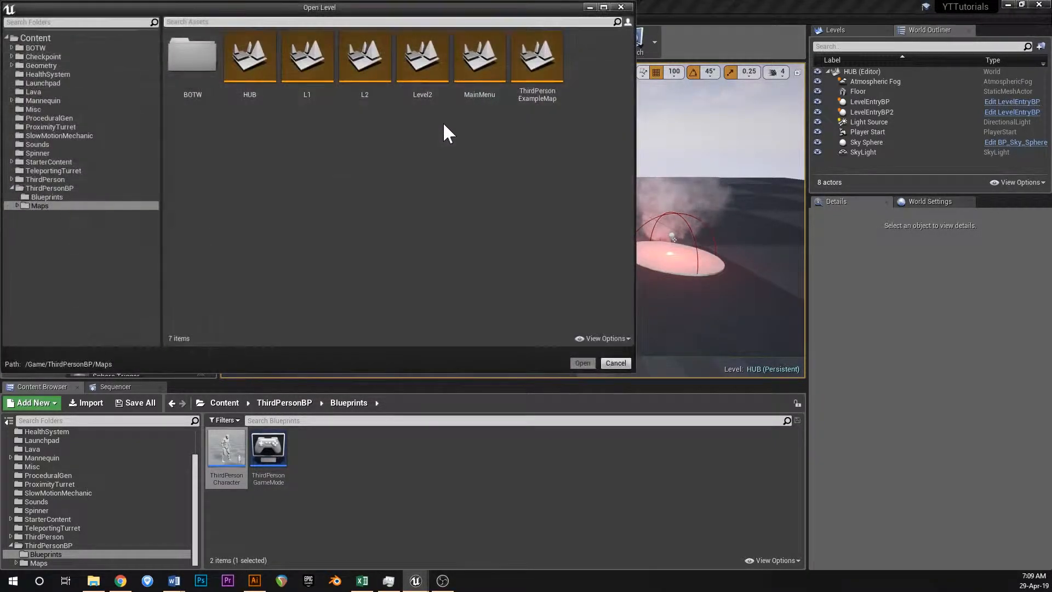
double_click(313, 54)
double_click(309, 51)
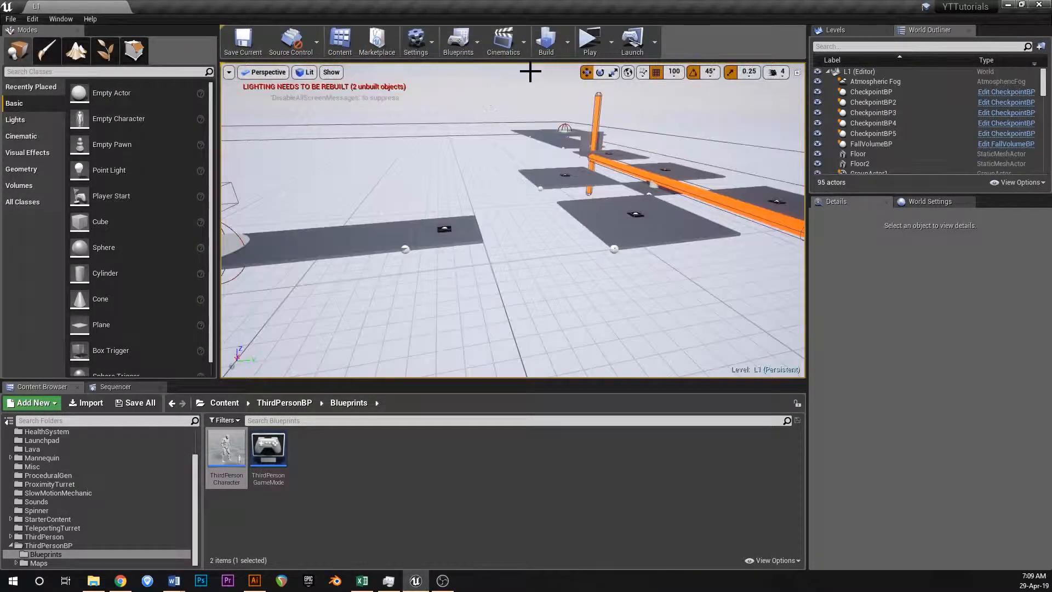
Inspect the L1 level blueprint's event graph for nodes and close the blueprint.
left_click(473, 42)
left_click(502, 134)
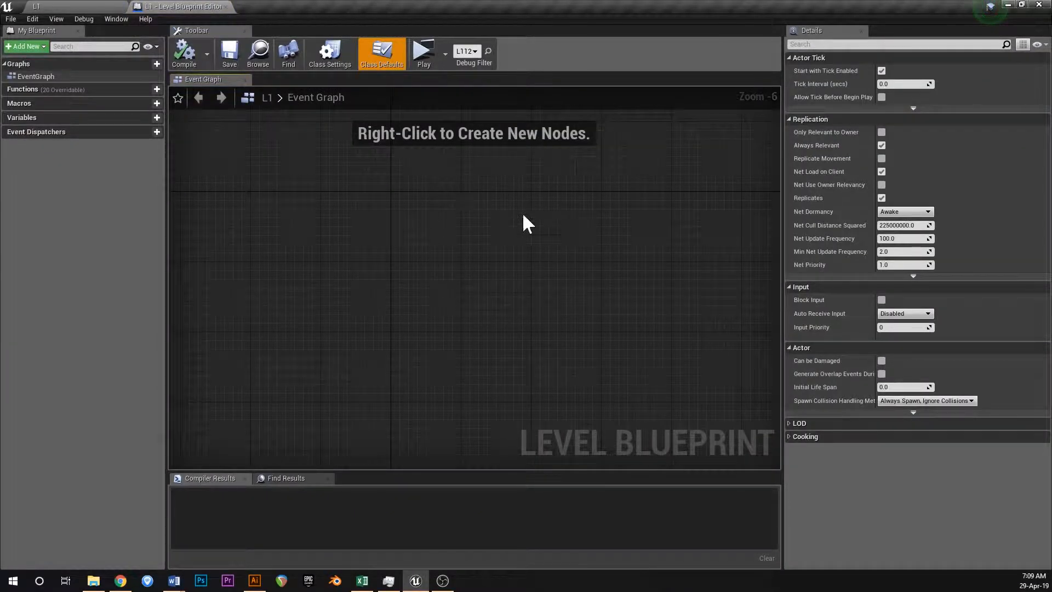
left_click(226, 6)
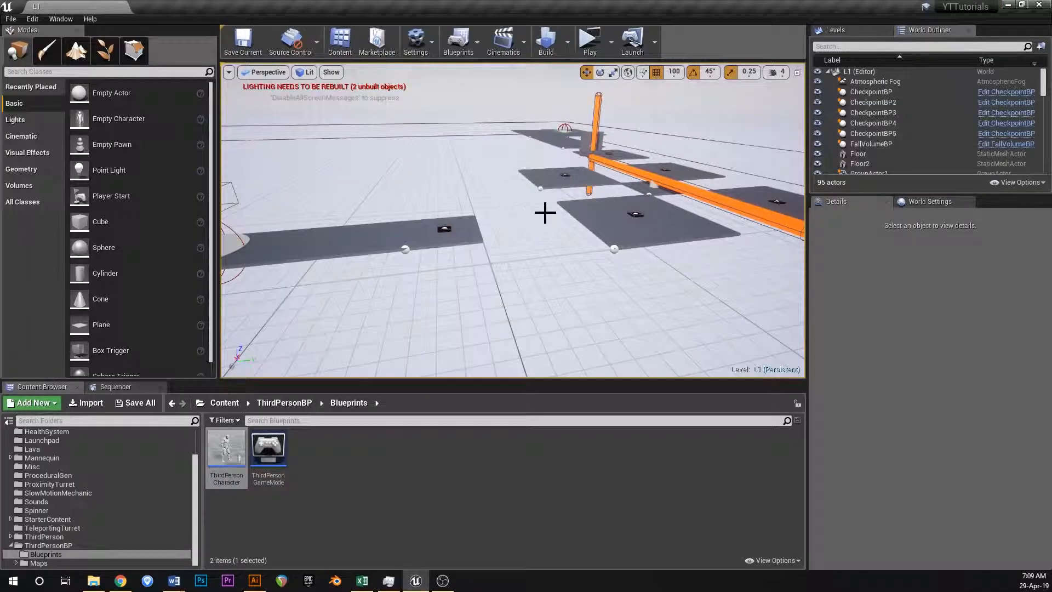
left_click(446, 583)
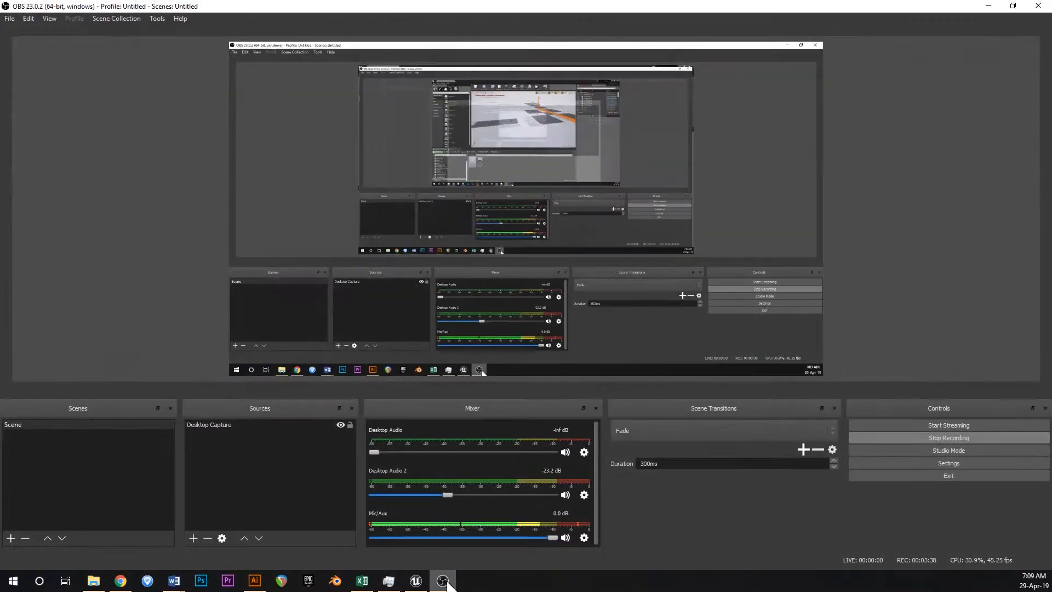
left_click(447, 584)
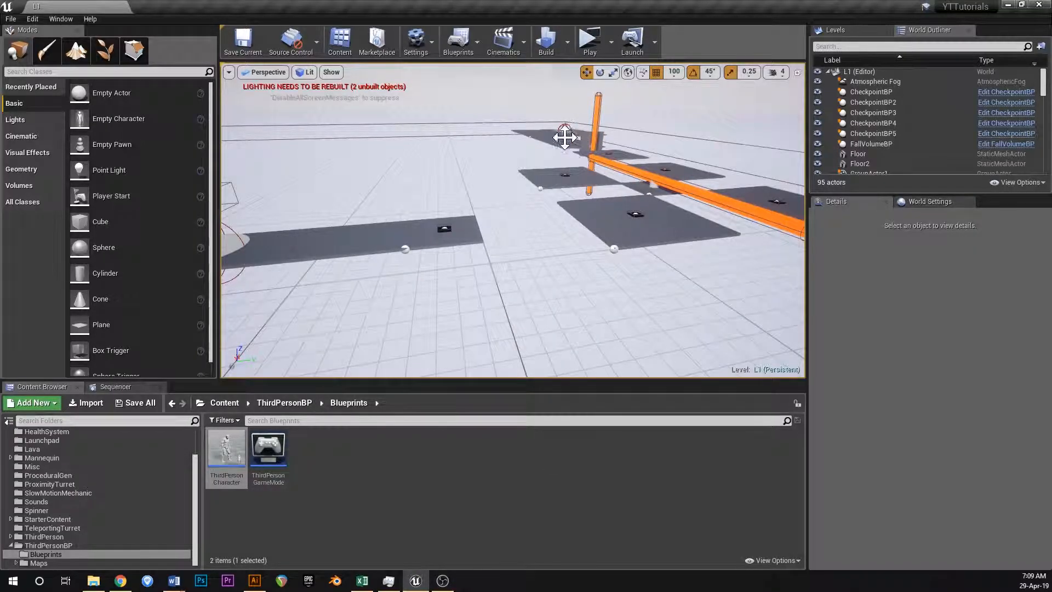
left_click(11, 19)
left_click(30, 52)
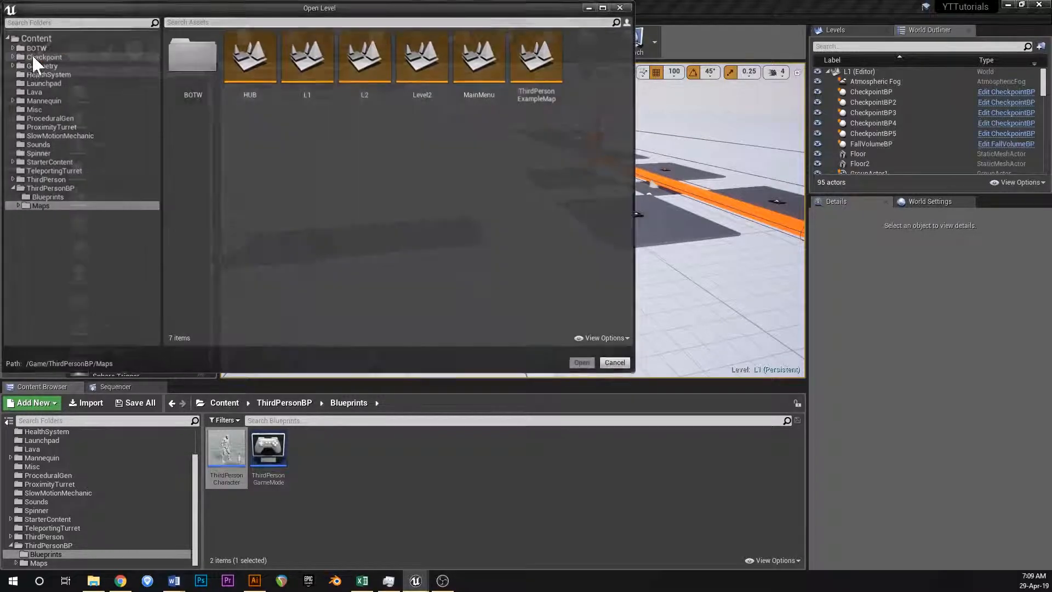
left_click(627, 369)
Review the jump logic and the SetActorTransform checkpoint connection in the ThirdPersonCharacter event graph, and close the blueprint.
double_click(248, 467)
scroll(477, 227, "down", 7)
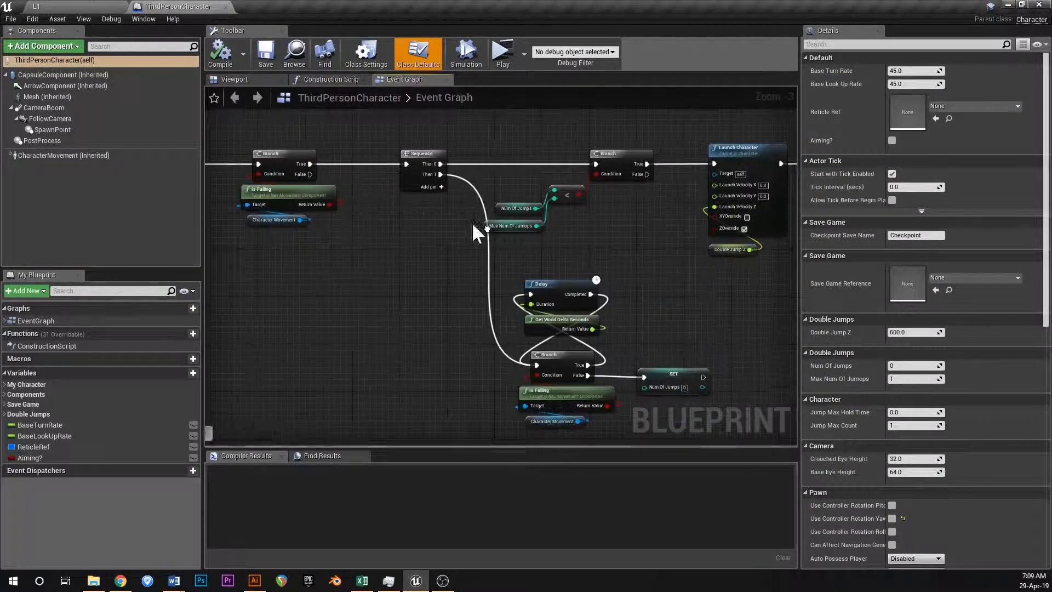
scroll(599, 275, "up", 6)
scroll(485, 256, "up", 3)
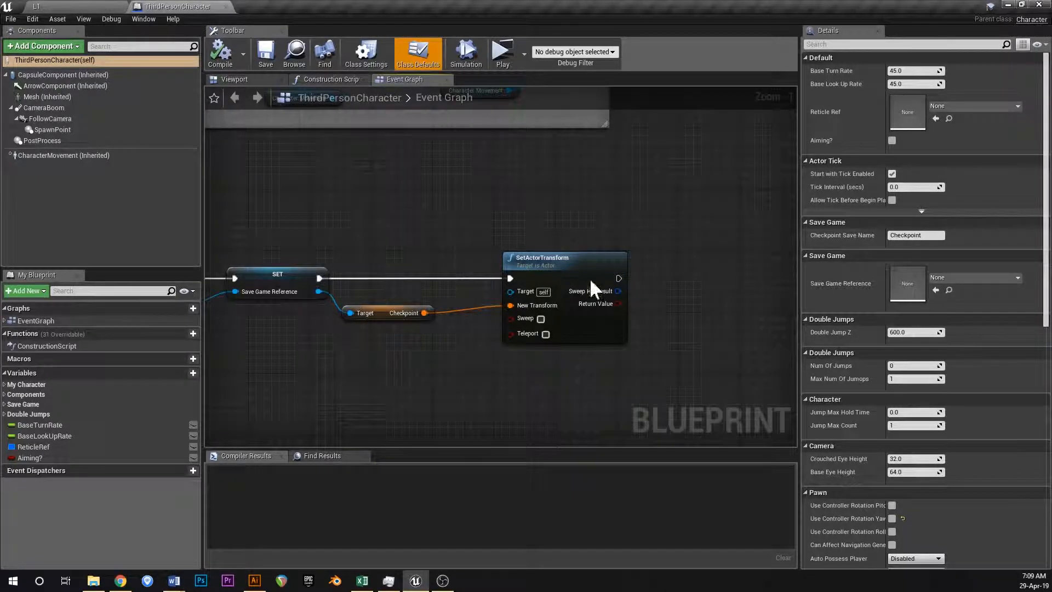
left_click(226, 7)
Open the MainMenu level from the ThirdPersonBP Maps folder.
left_click(11, 20)
left_click(40, 55)
double_click(486, 66)
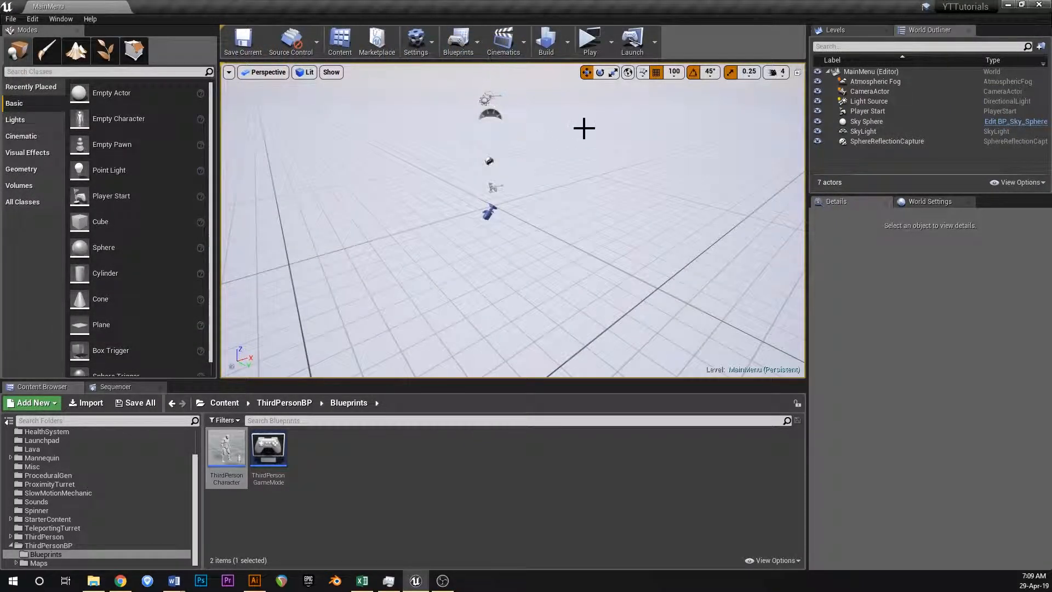
Play-test the game from the main menu into the hub level and stop the preview.
left_click(592, 44)
left_click(555, 381)
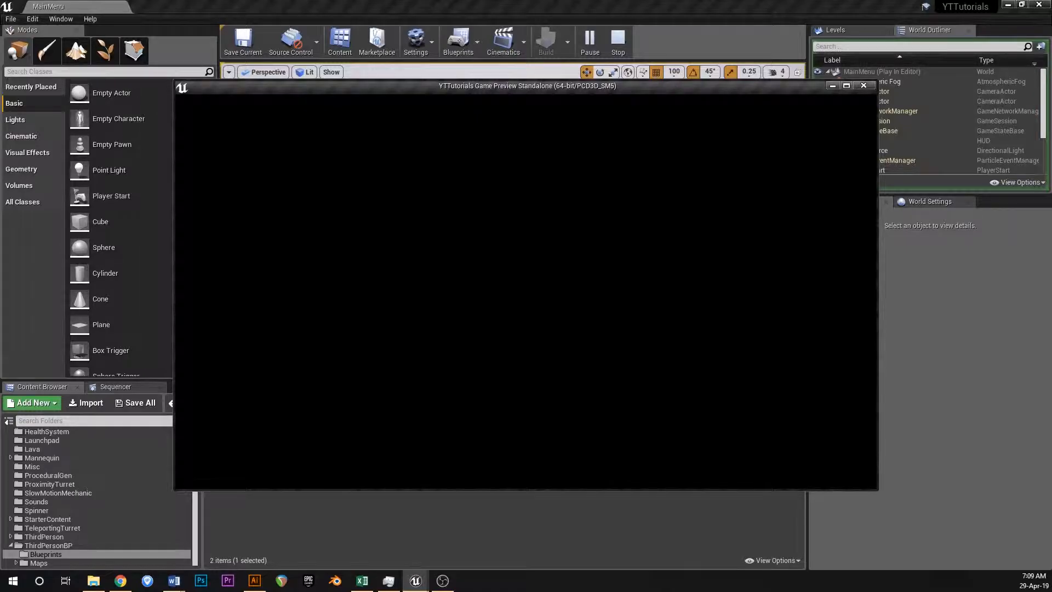
key("w")
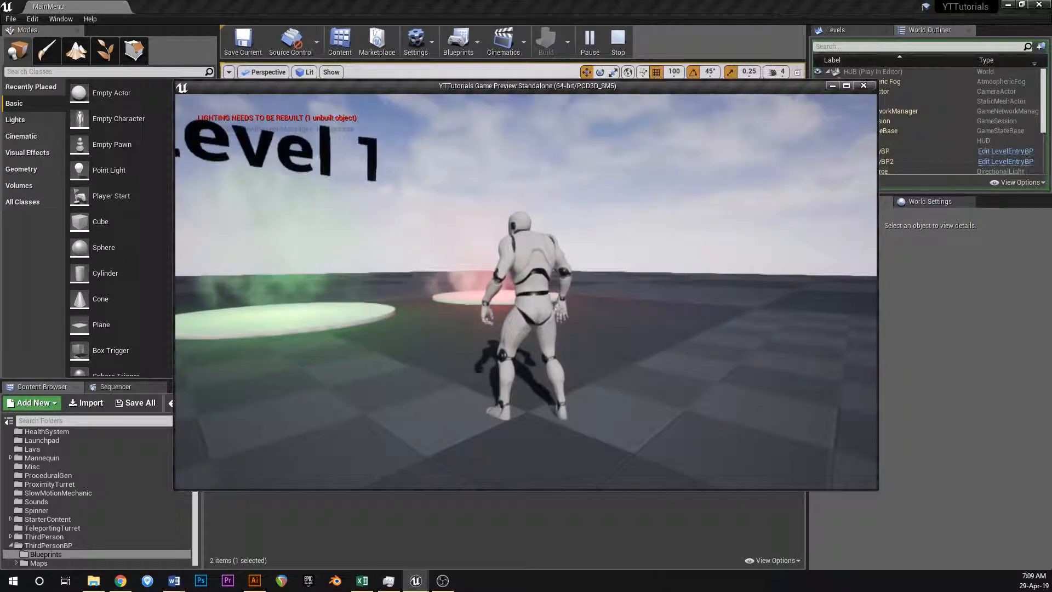
key("Escape")
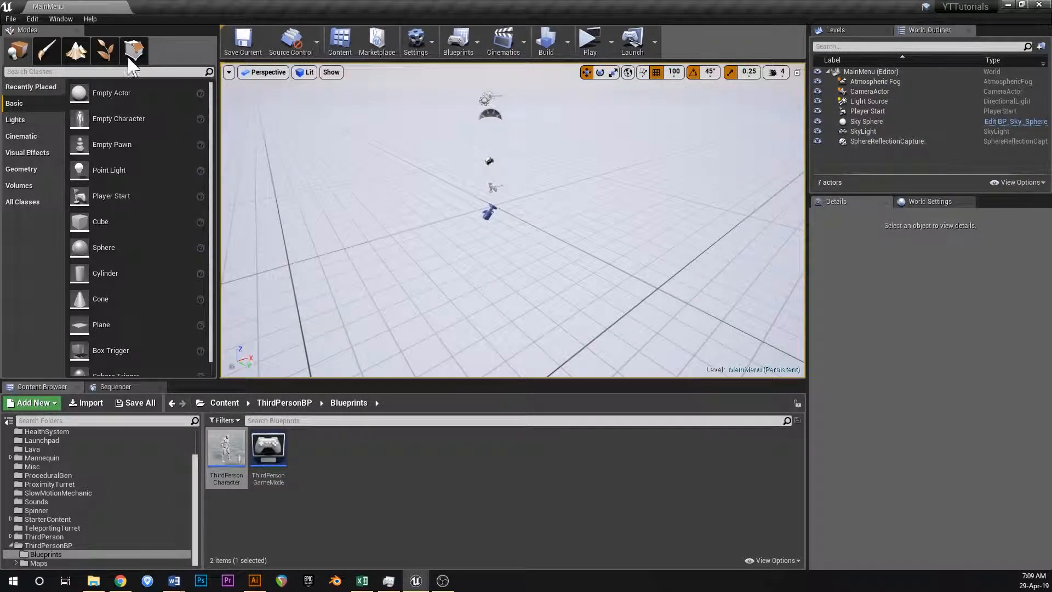
left_click(10, 19)
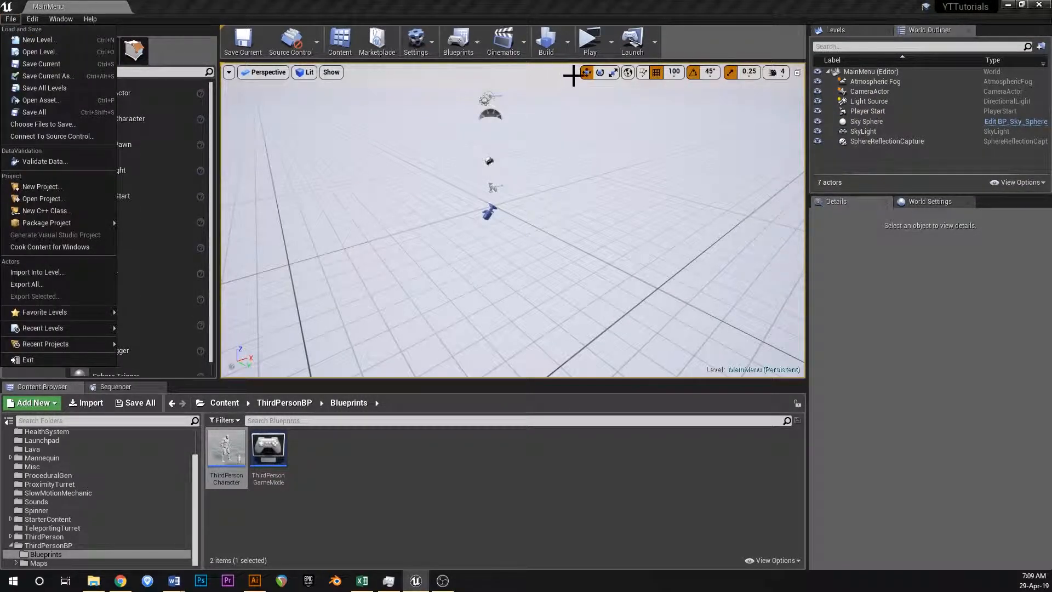
left_click(45, 50)
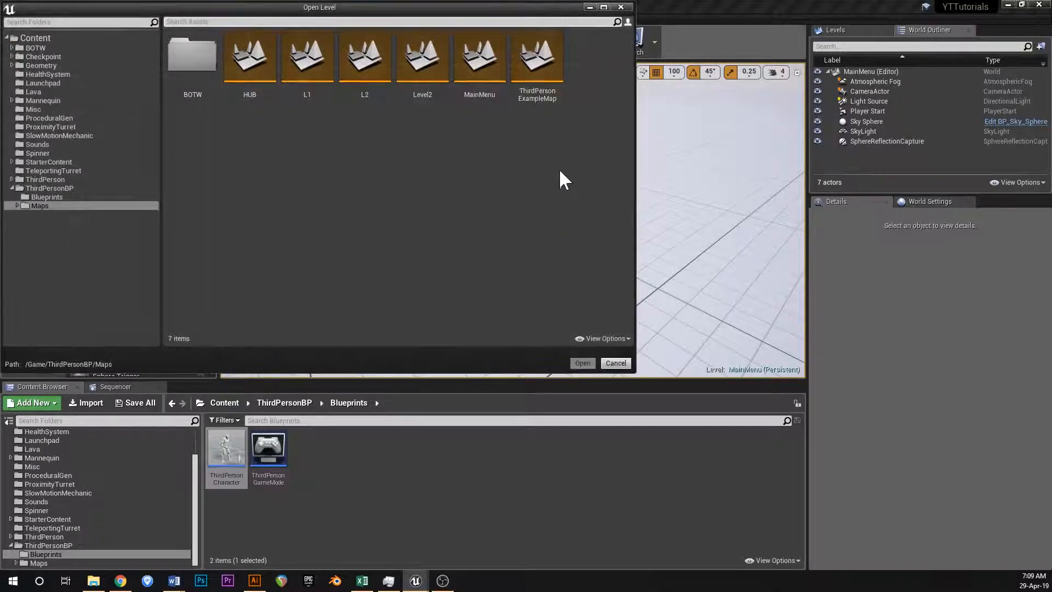
left_click(475, 82)
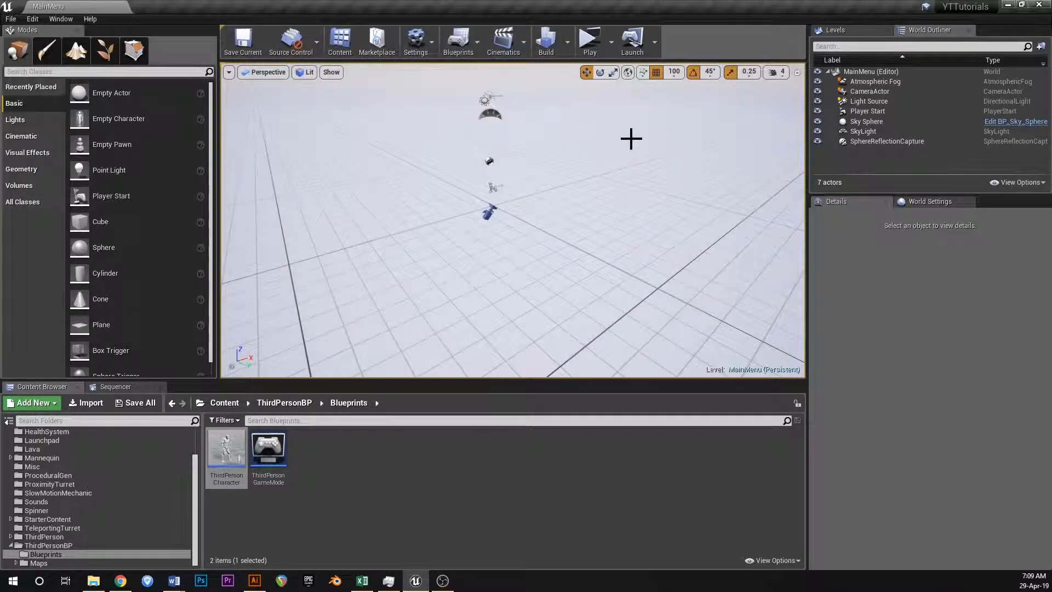
Preview the main menu screen twice in the standalone game window, closing the window each time.
left_click(590, 42)
left_click(825, 448)
left_click(864, 85)
left_click(589, 41)
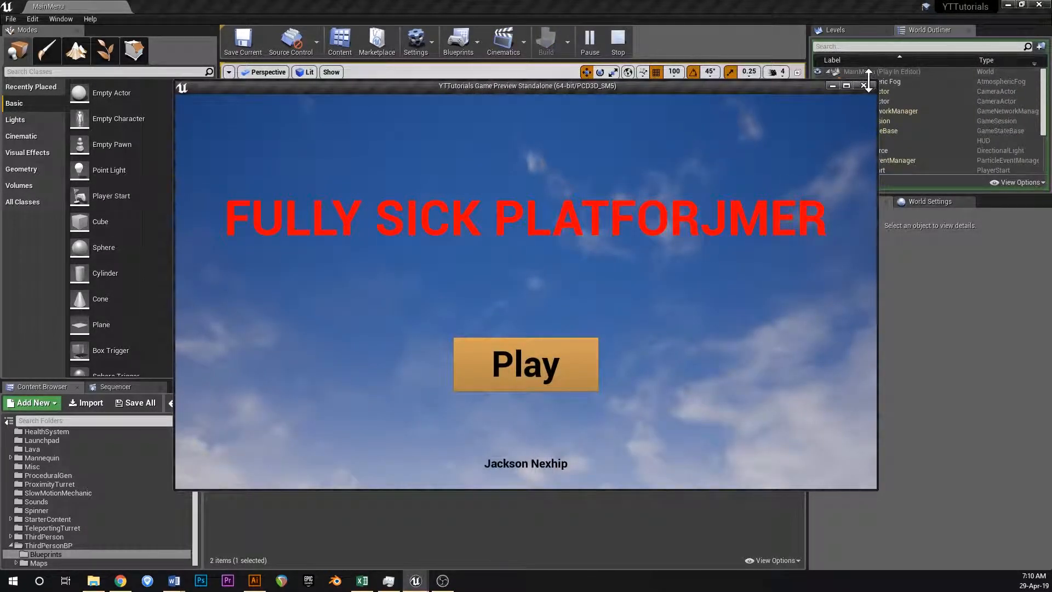
left_click(864, 86)
Start packaging the project for the Windows (64-bit) platform.
right_click_drag(549, 157, 518, 141)
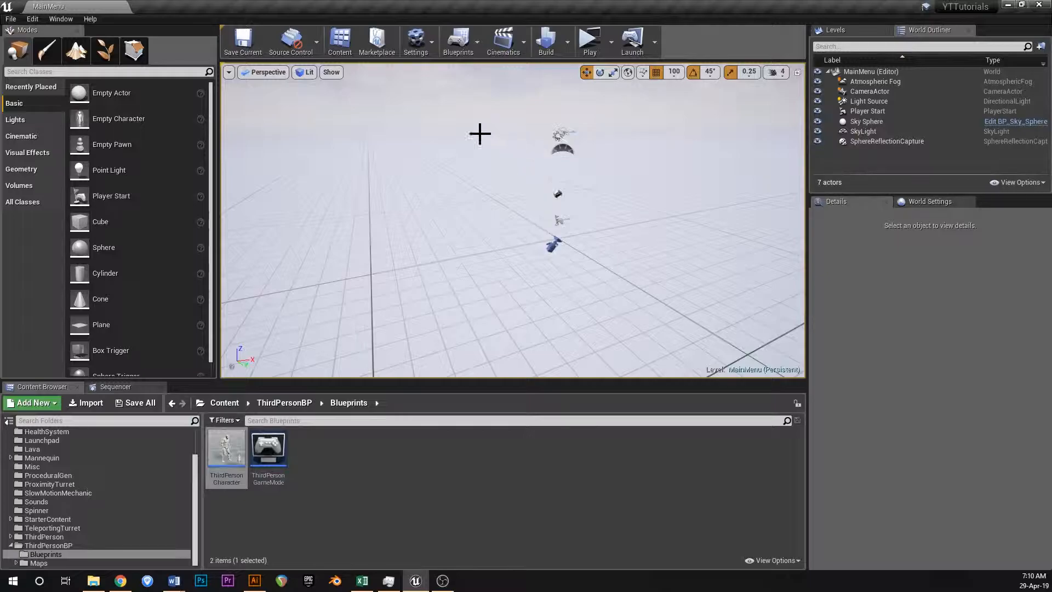
left_click(11, 19)
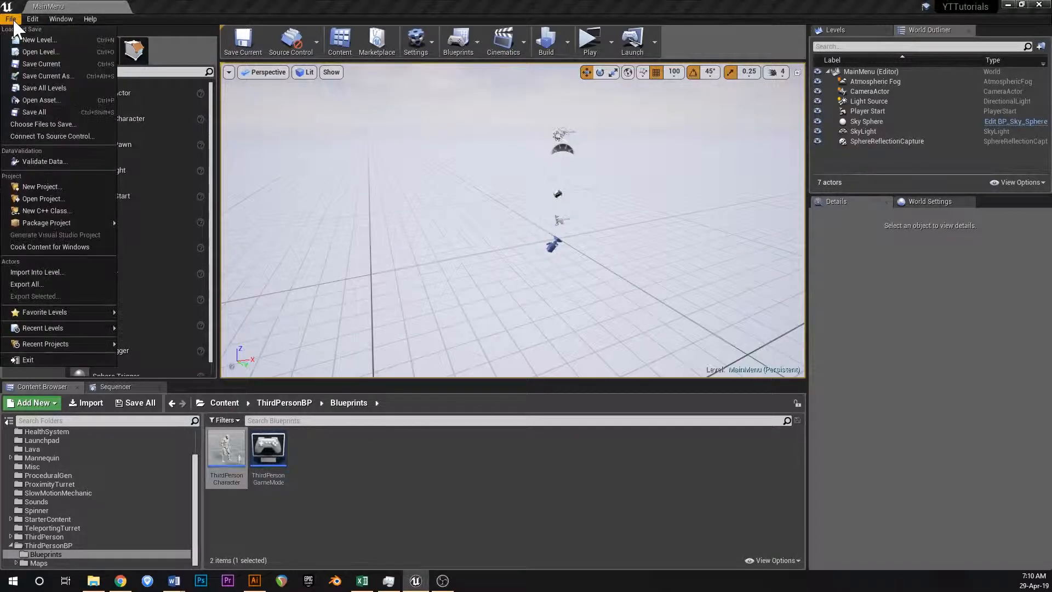
mouse_move(65, 225)
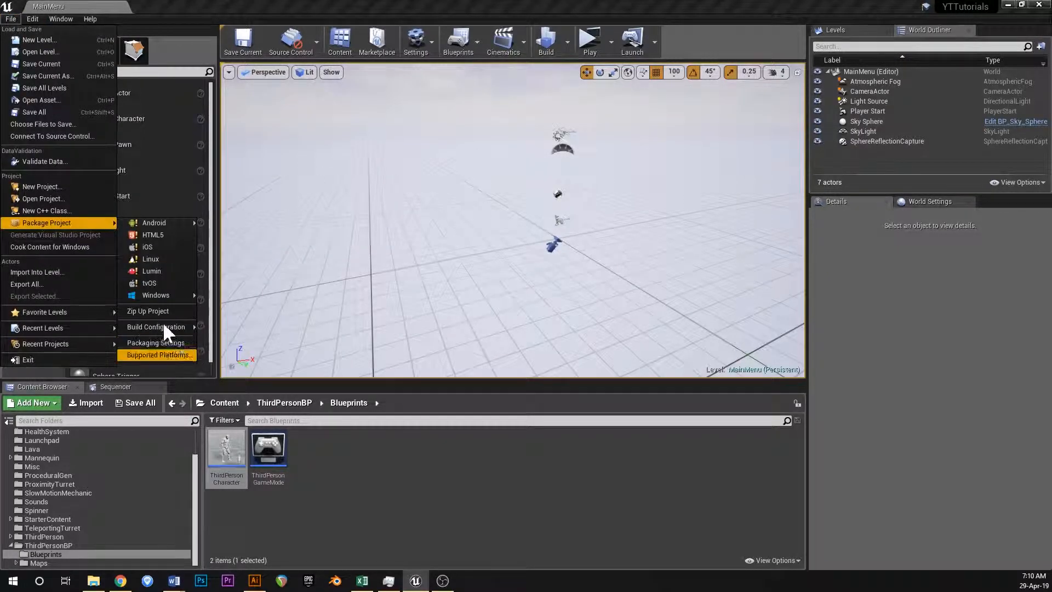
mouse_move(156, 299)
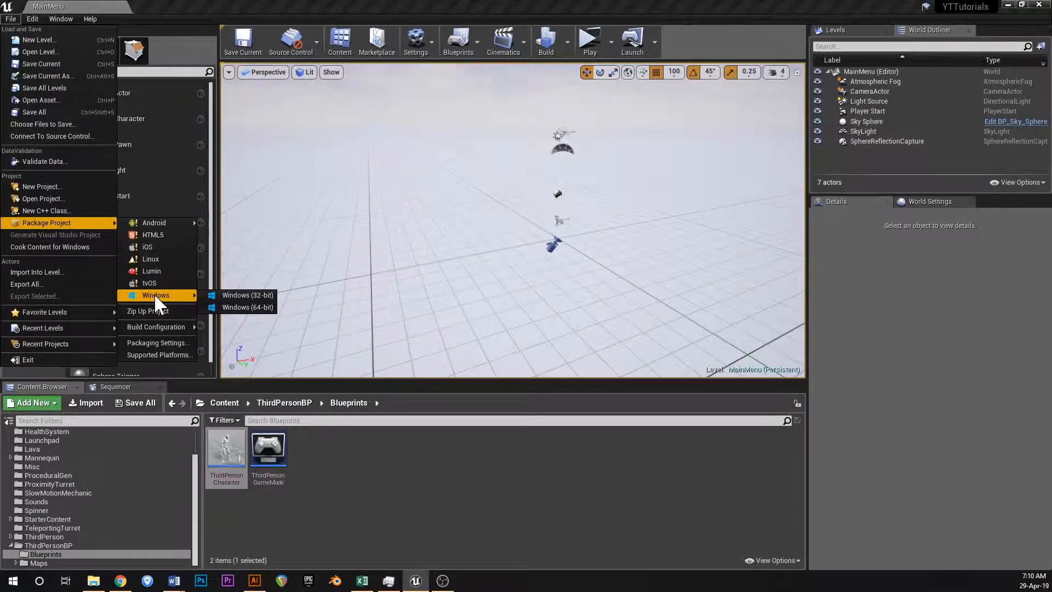
left_click(243, 310)
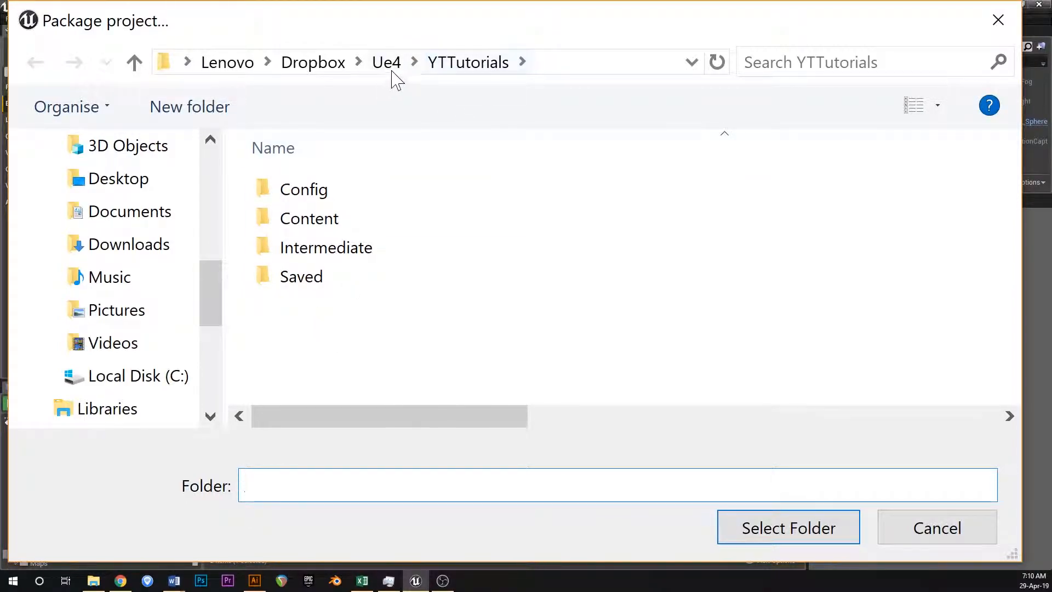
Create a folder named PackagedVersions inside the YTTutorials project folder and select it as the packaging destination.
right_click(294, 314)
left_click(305, 301)
right_click(278, 312)
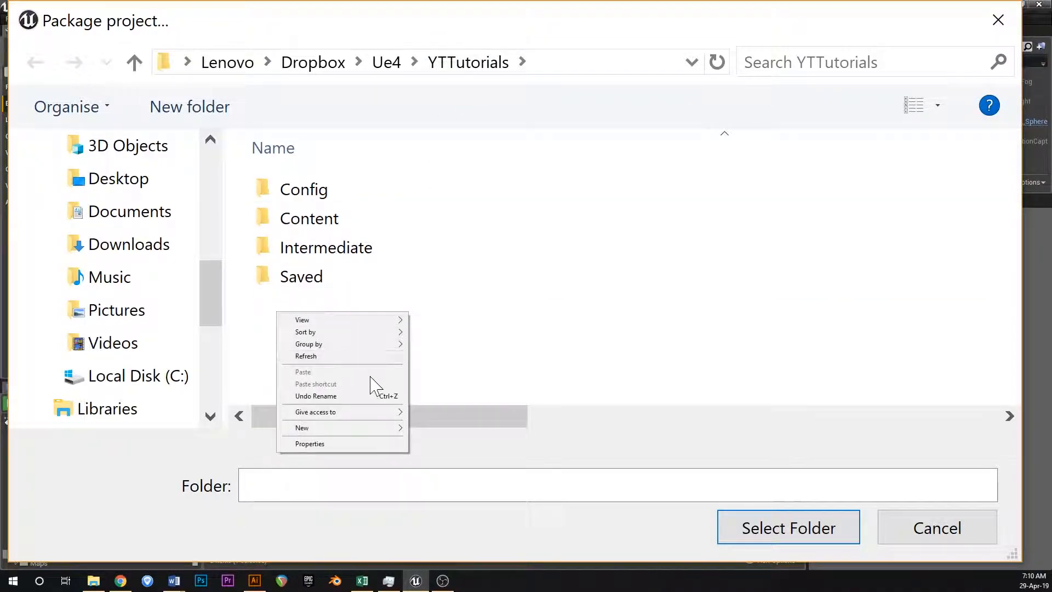
mouse_move(366, 429)
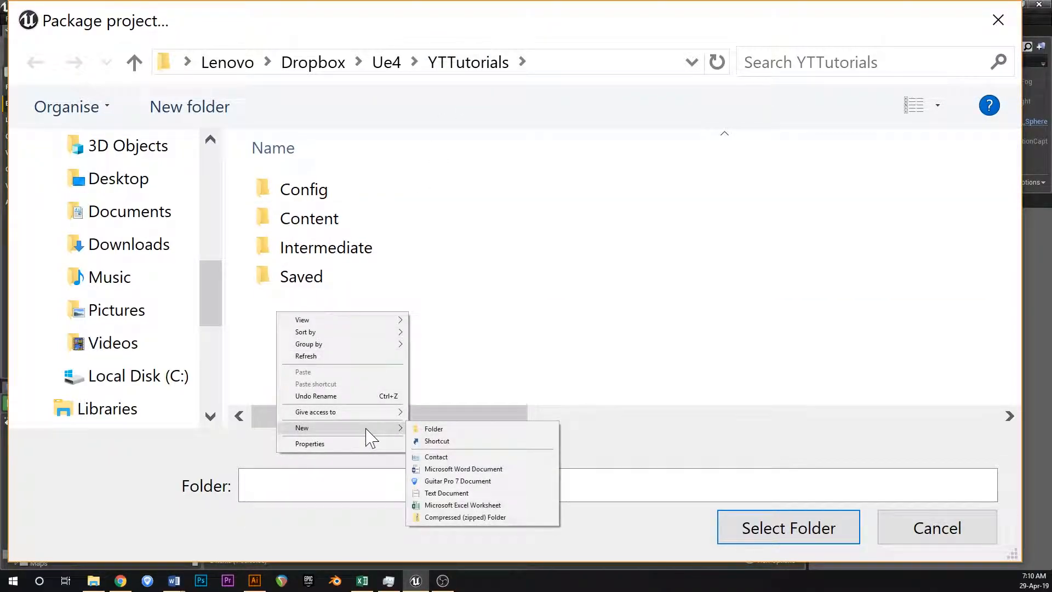
left_click(444, 429)
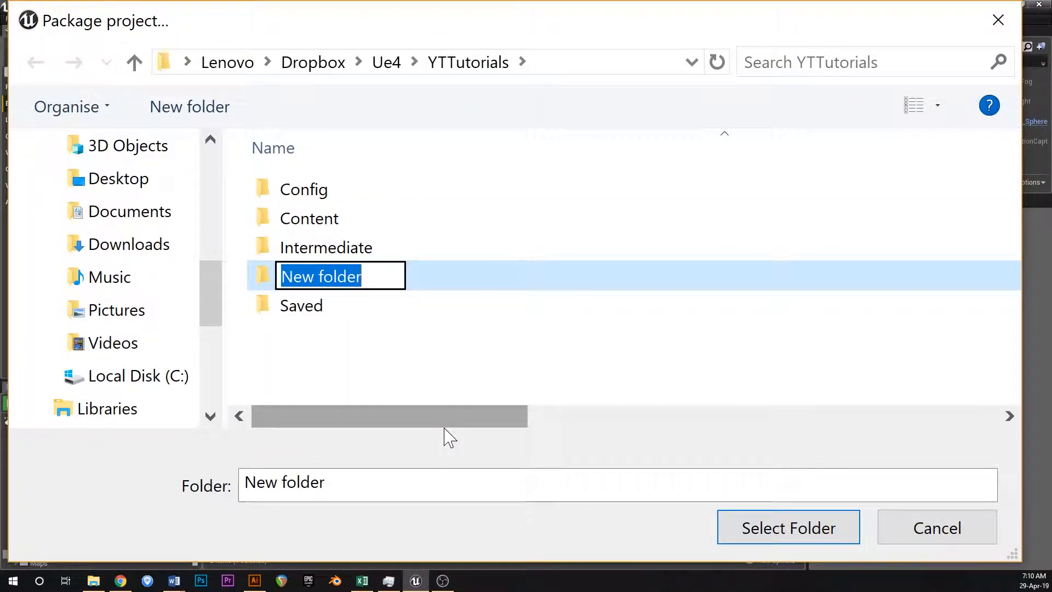
type("Packaged")
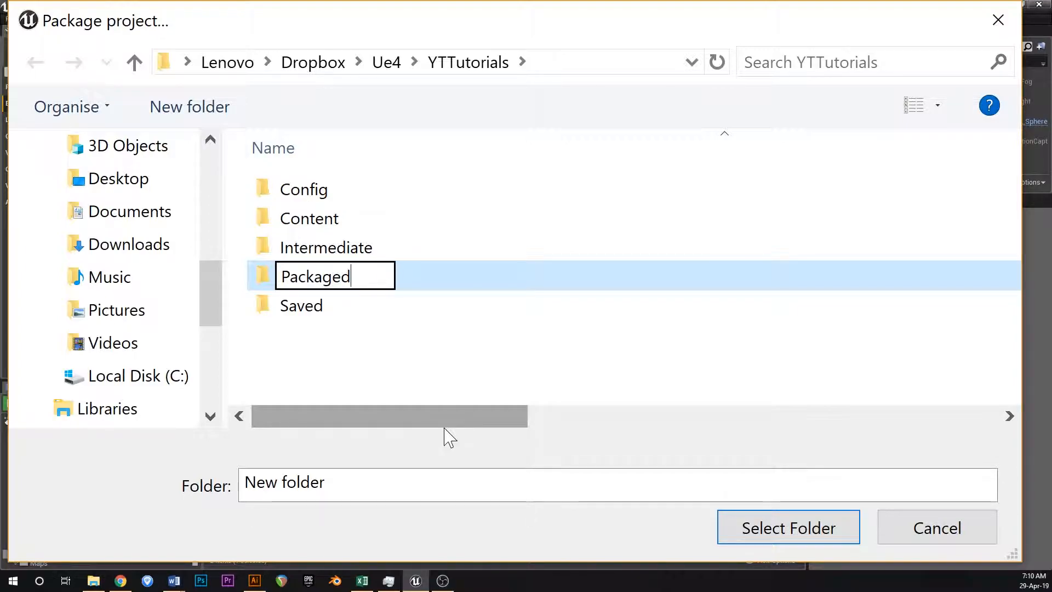
type("Versions")
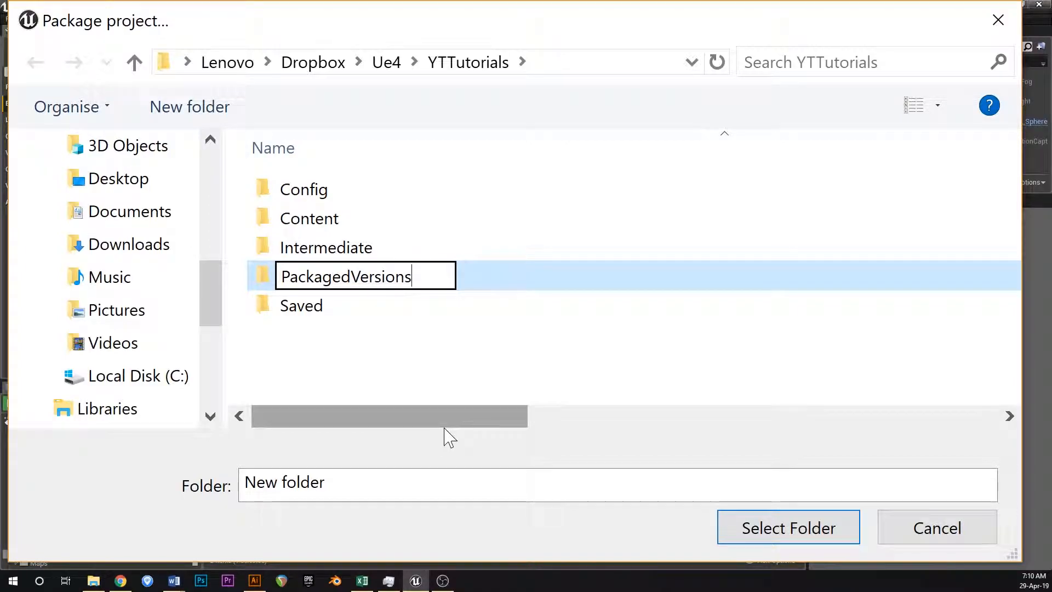
key("Return")
key("Return")
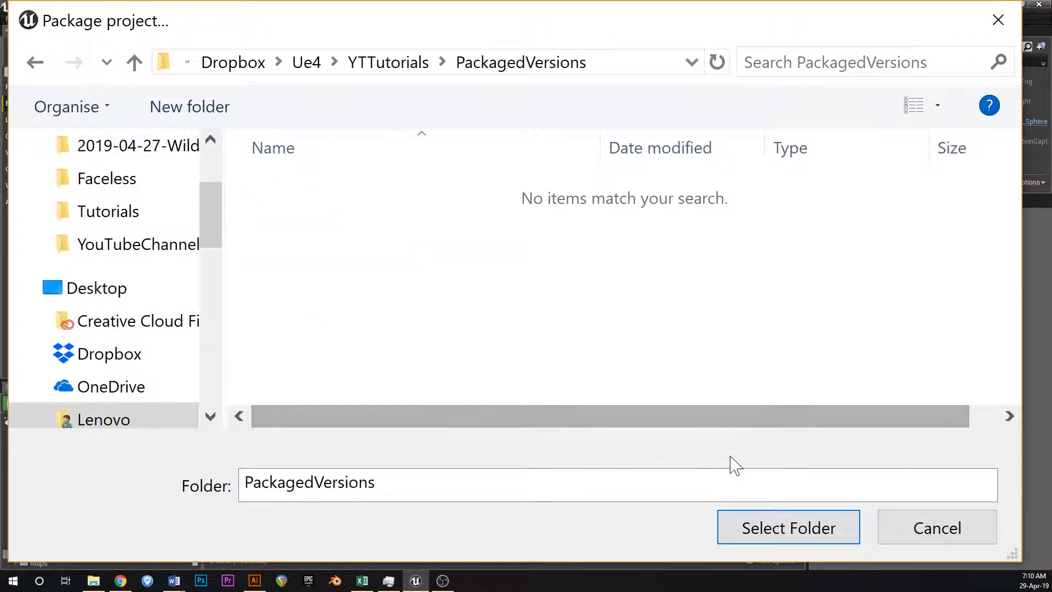
left_click(758, 529)
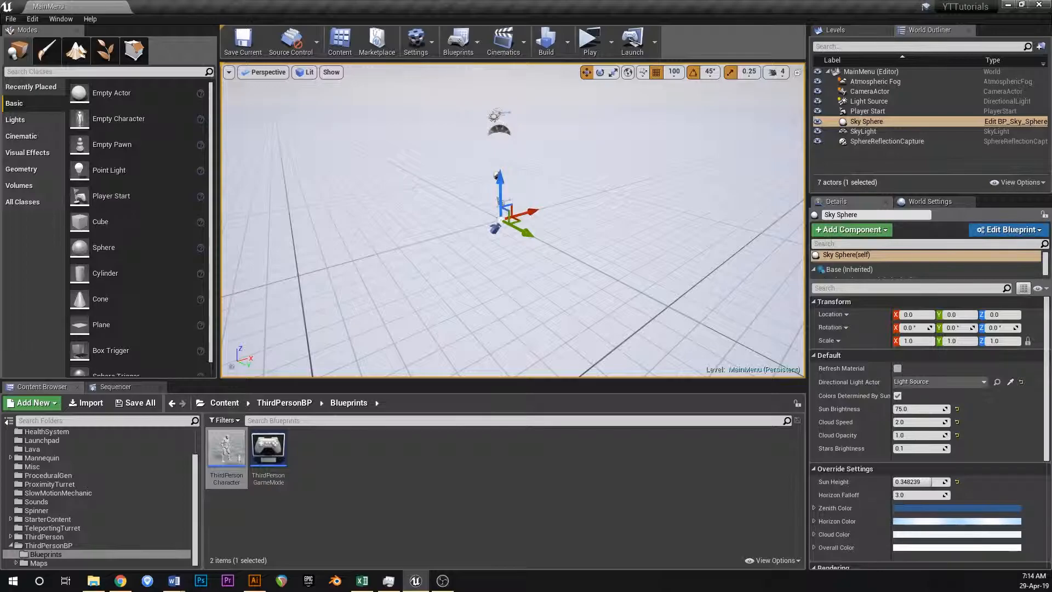
Switch to File Explorer and open the WindowsNoEditor folder under Dropbox, Ue4, YTTutorials, PackagedVersions.
left_click(443, 581)
right_click_drag(505, 194, 463, 202)
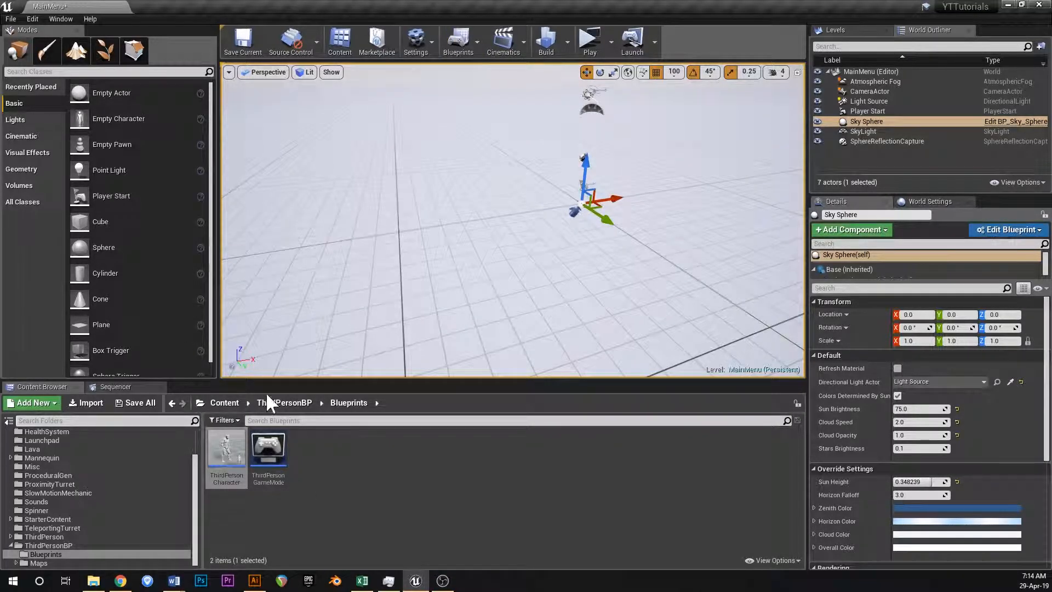
left_click(91, 584)
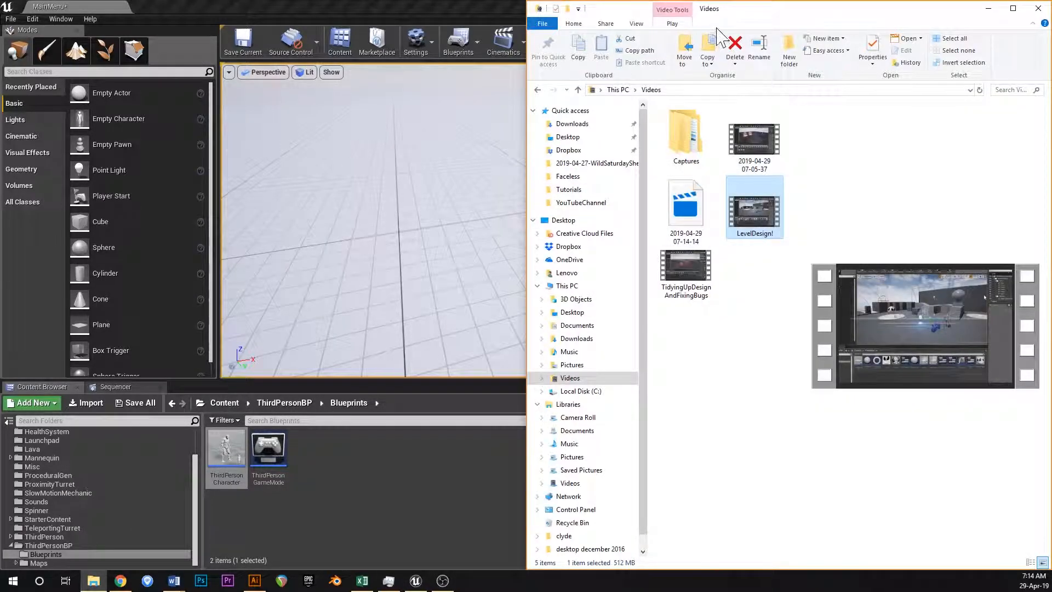
double_click(730, 13)
left_click(664, 235)
left_click(87, 146)
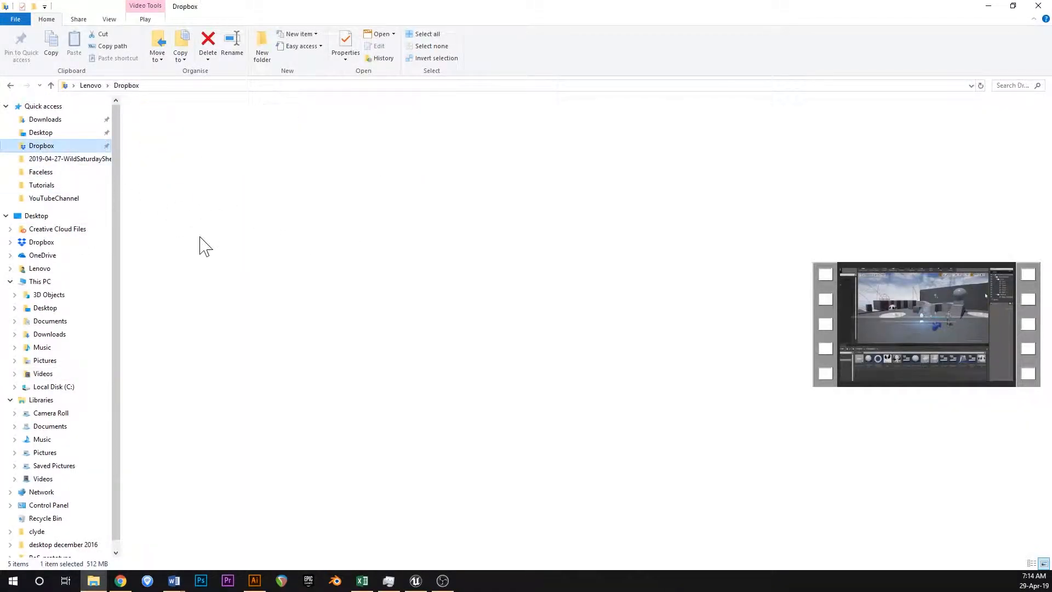
double_click(151, 291)
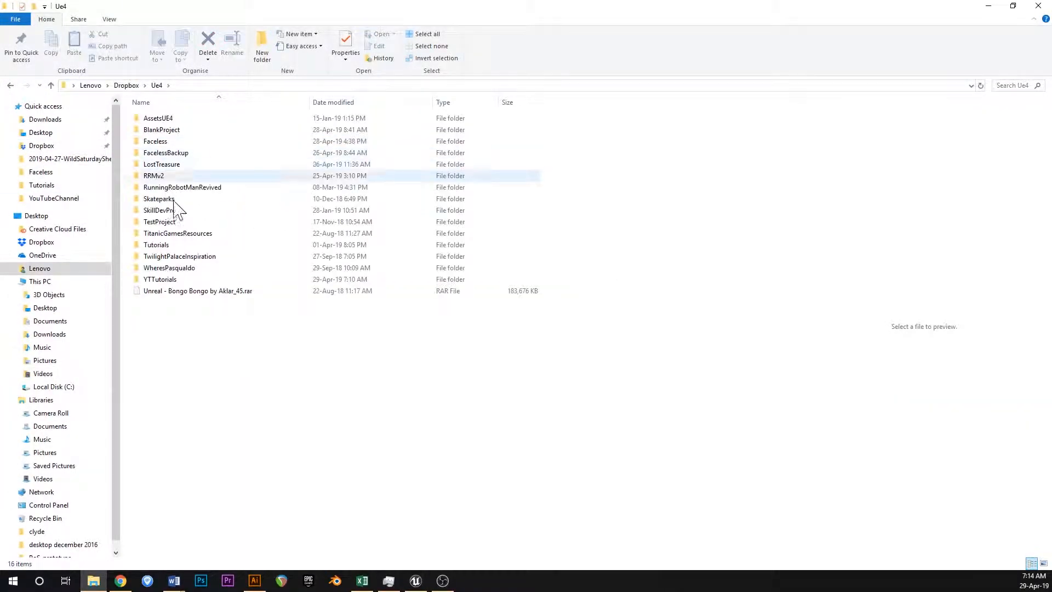
double_click(177, 280)
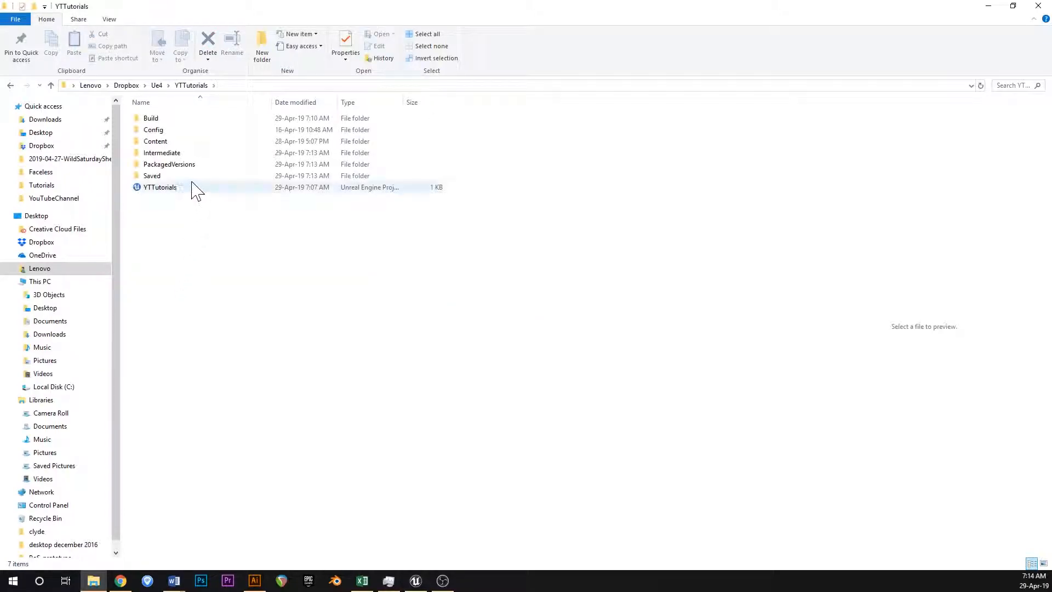
double_click(178, 166)
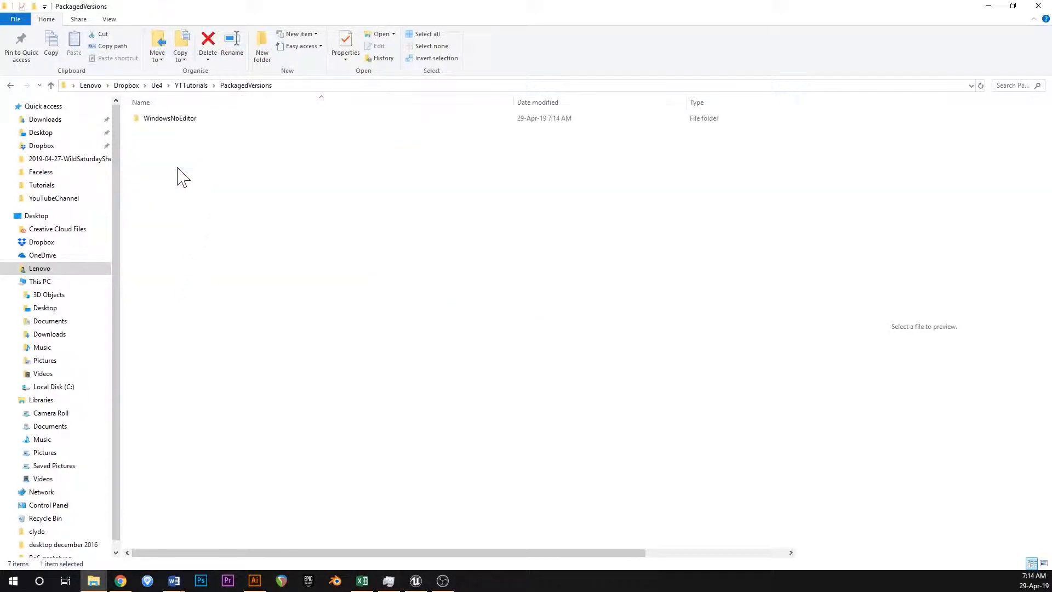
double_click(159, 120)
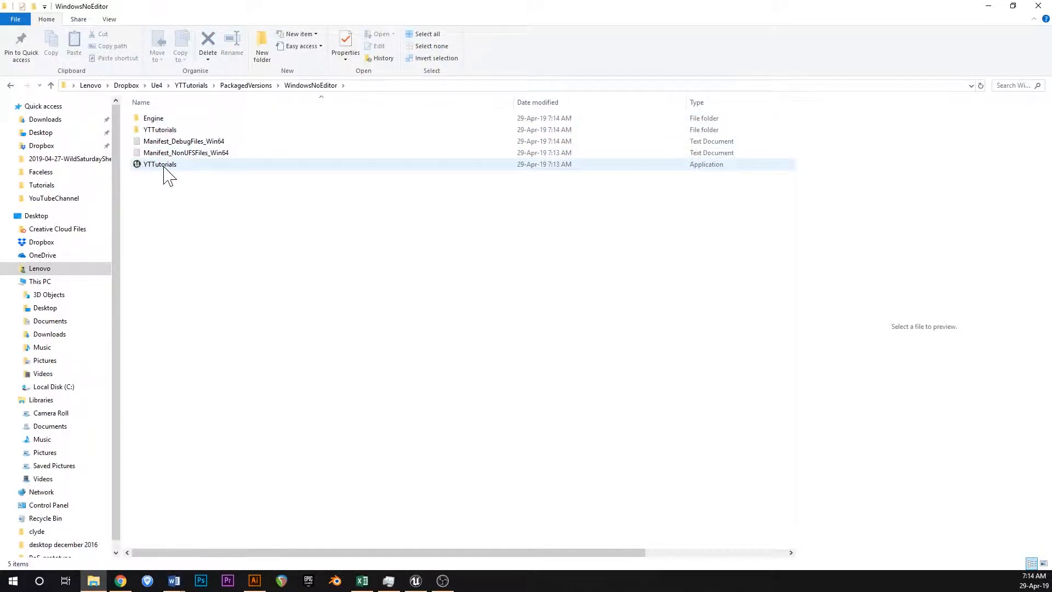
Return to PackagedVersions, reopen the WindowsNoEditor folder and launch the packaged YTTutorials application.
left_click(255, 89)
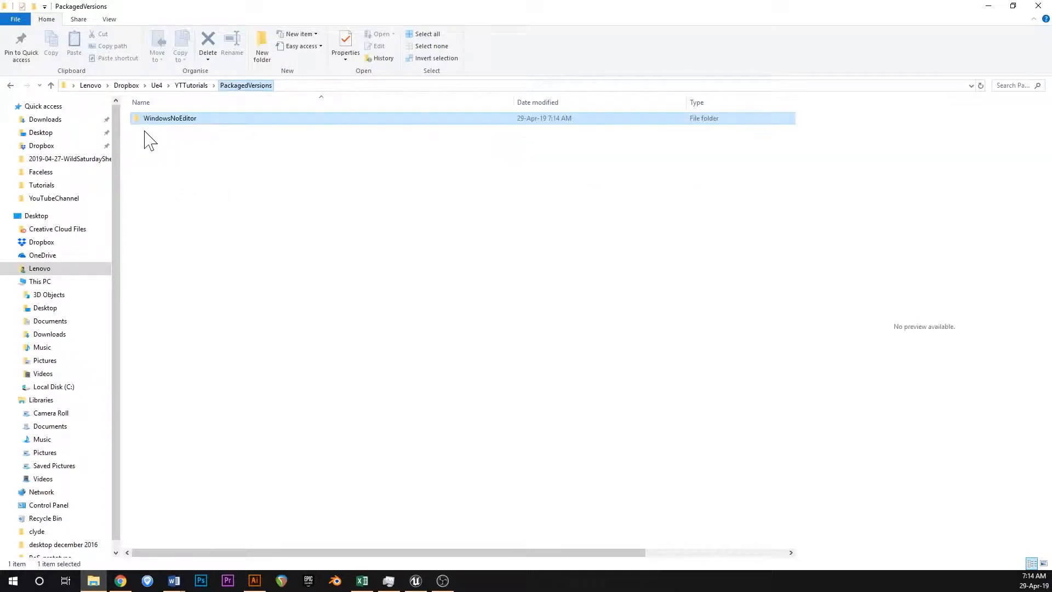
double_click(162, 120)
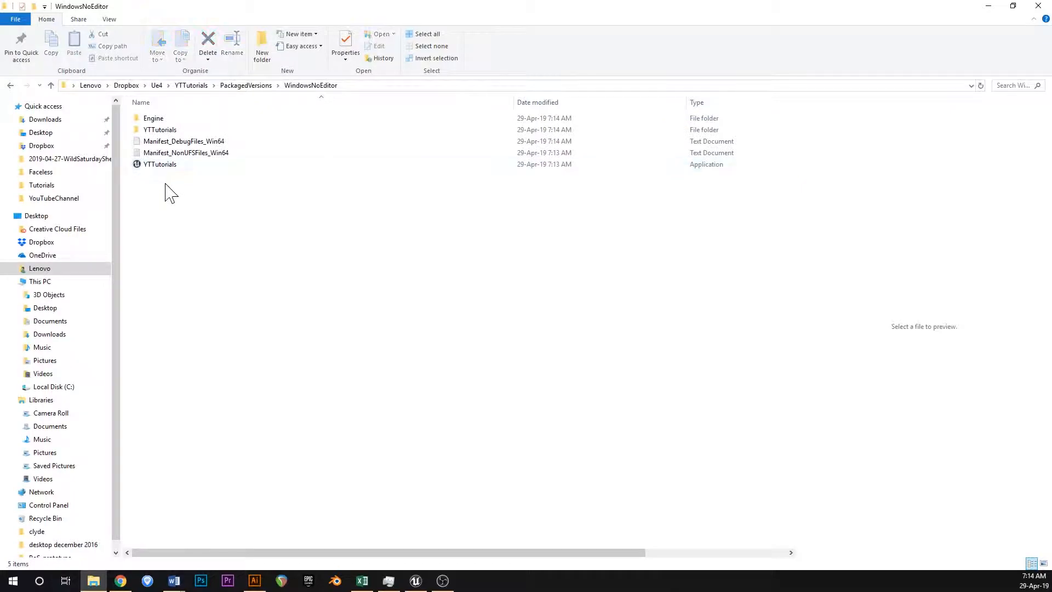
double_click(142, 164)
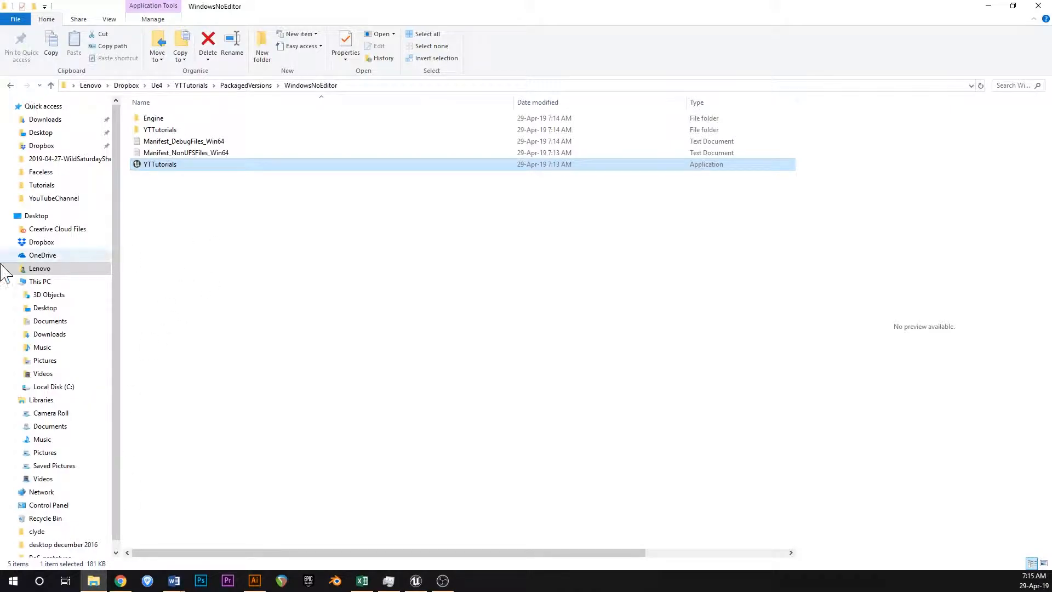
left_click(292, 237)
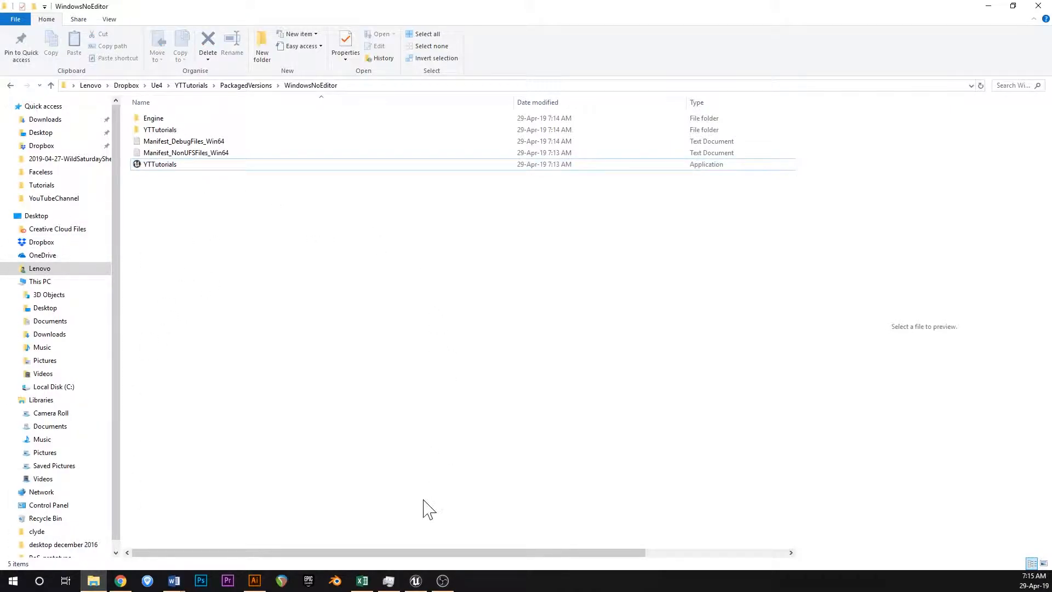
Switch back to Unreal Editor and examine the Engine Scalability Settings for quality levels.
left_click(416, 581)
left_click(427, 51)
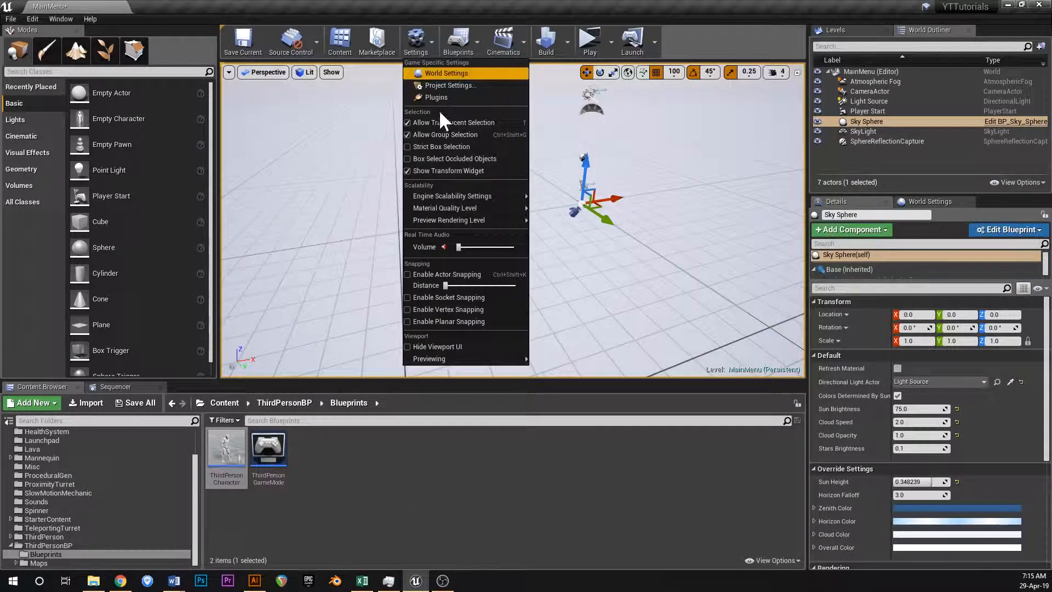
mouse_move(449, 196)
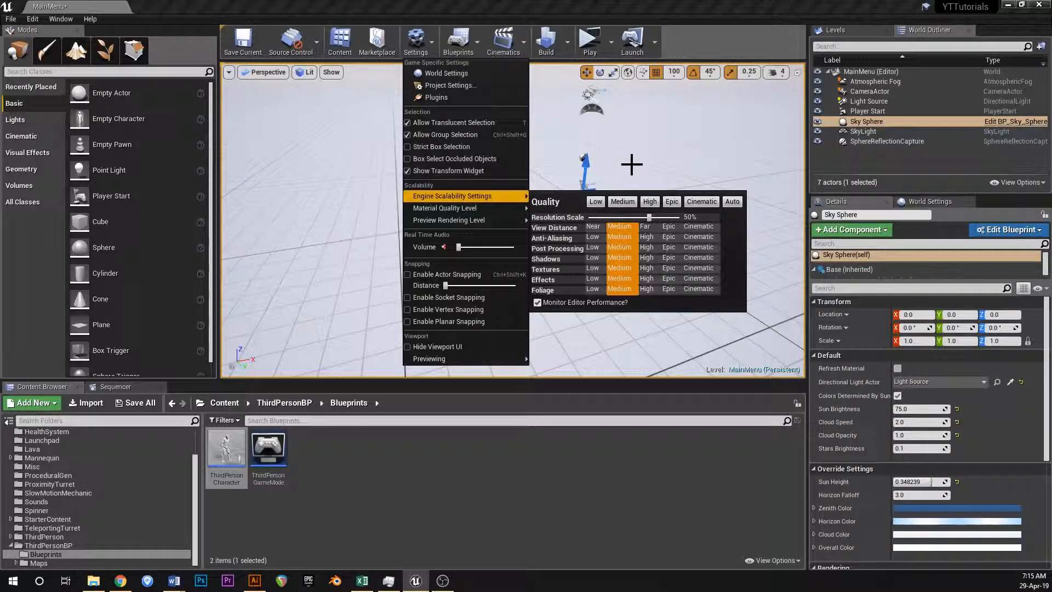
mouse_move(603, 153)
right_mouse_down()
mouse_move(608, 208)
mouse_move(621, 164)
right_mouse_up()
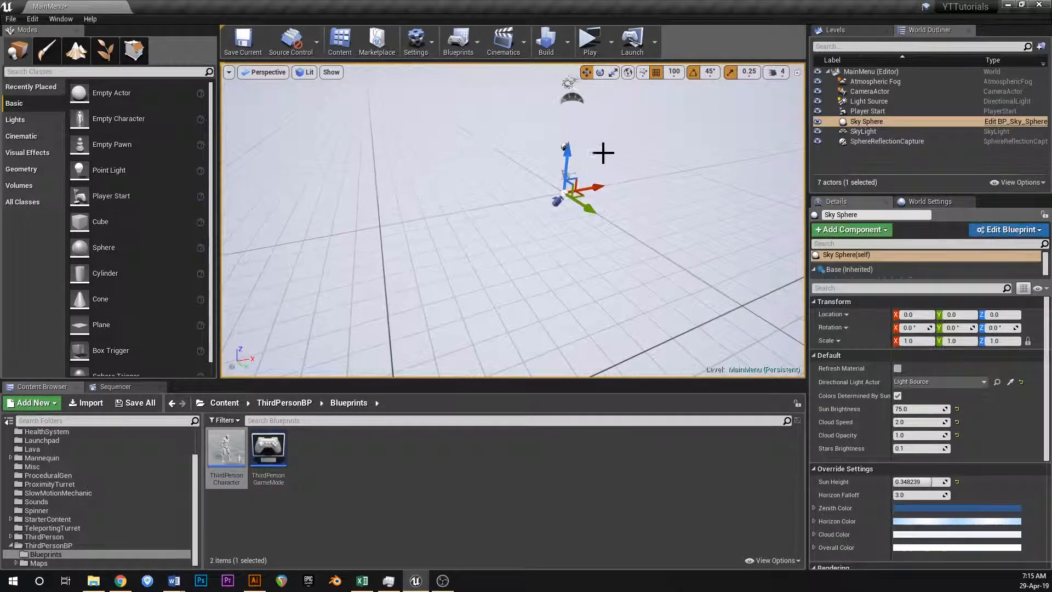
Save the current MainMenu level.
left_click(476, 58)
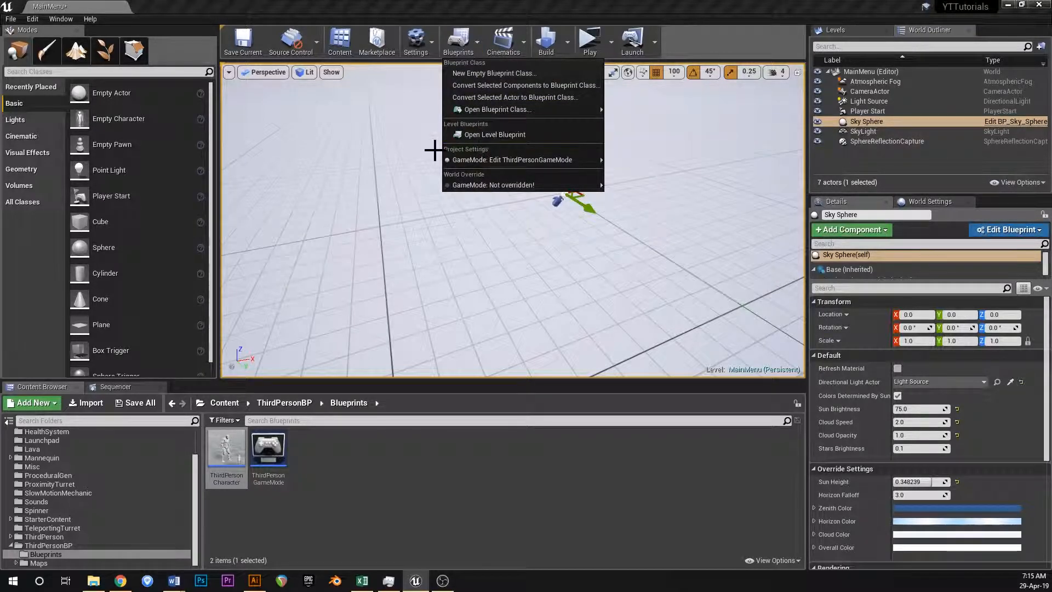
right_click_drag(426, 117, 427, 139)
right_click_drag(493, 218, 472, 198)
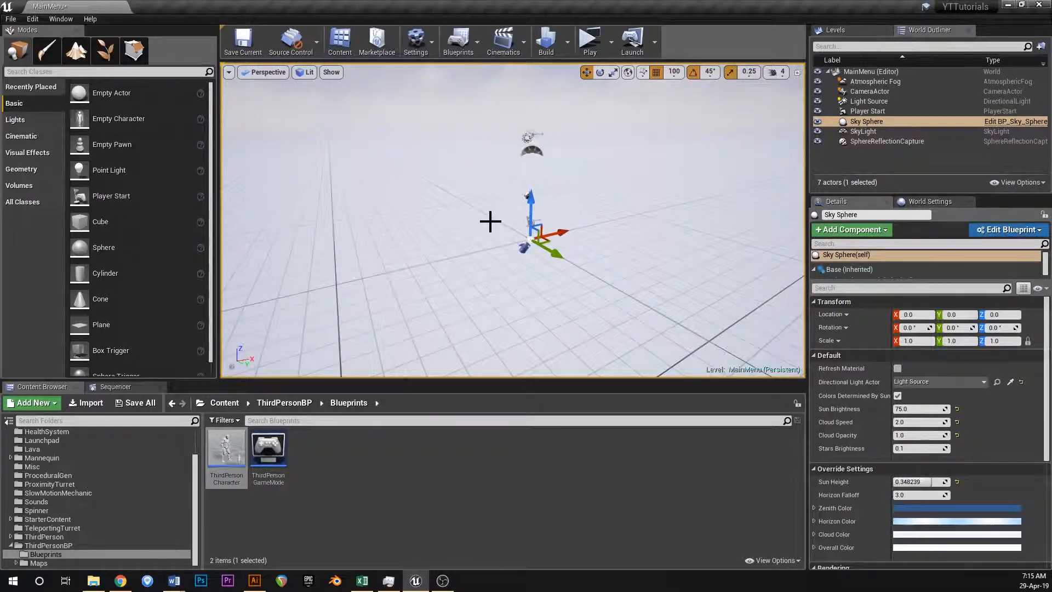
key("ctrl+s")
mouse_move(430, 240)
right_mouse_down()
mouse_move(461, 219)
mouse_move(430, 240)
right_mouse_up()
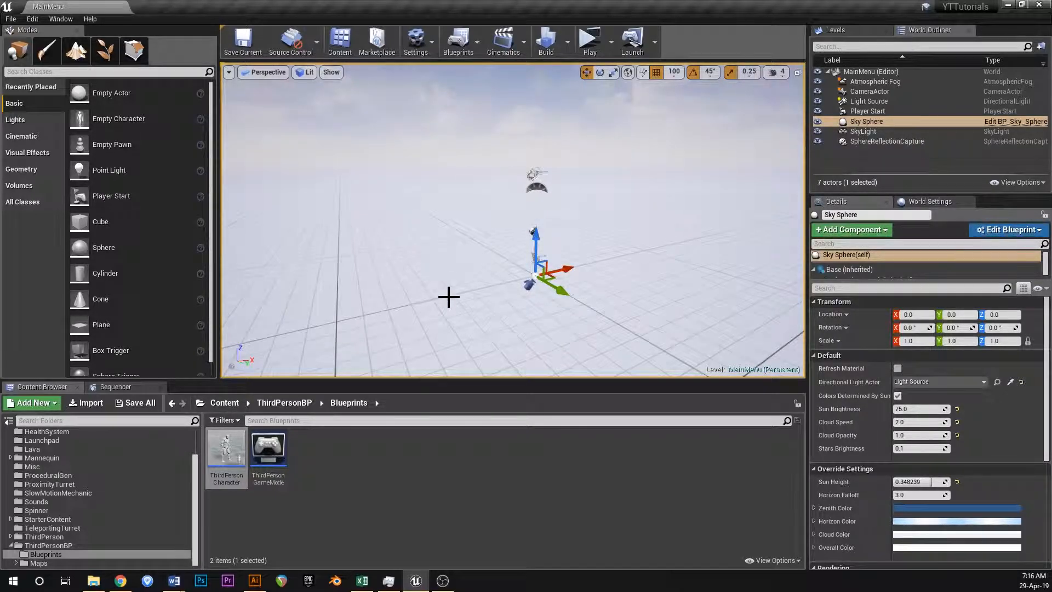
right_click_drag(452, 294, 488, 311)
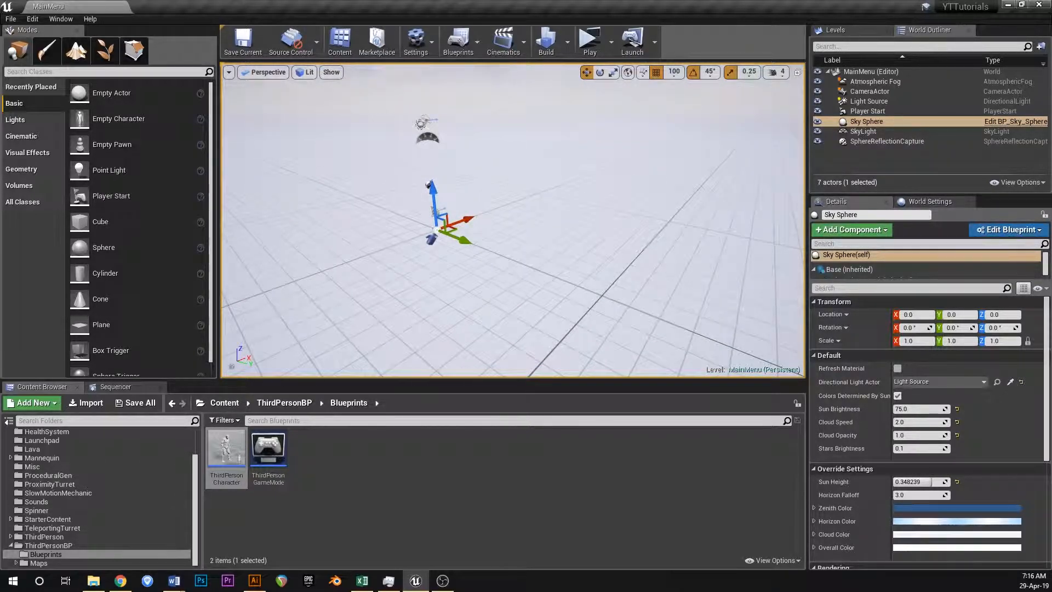
Review the packaged build files in the WindowsNoEditor folder in File Explorer, and return to Unreal Editor.
left_click(93, 581)
left_click(246, 85)
double_click(164, 128)
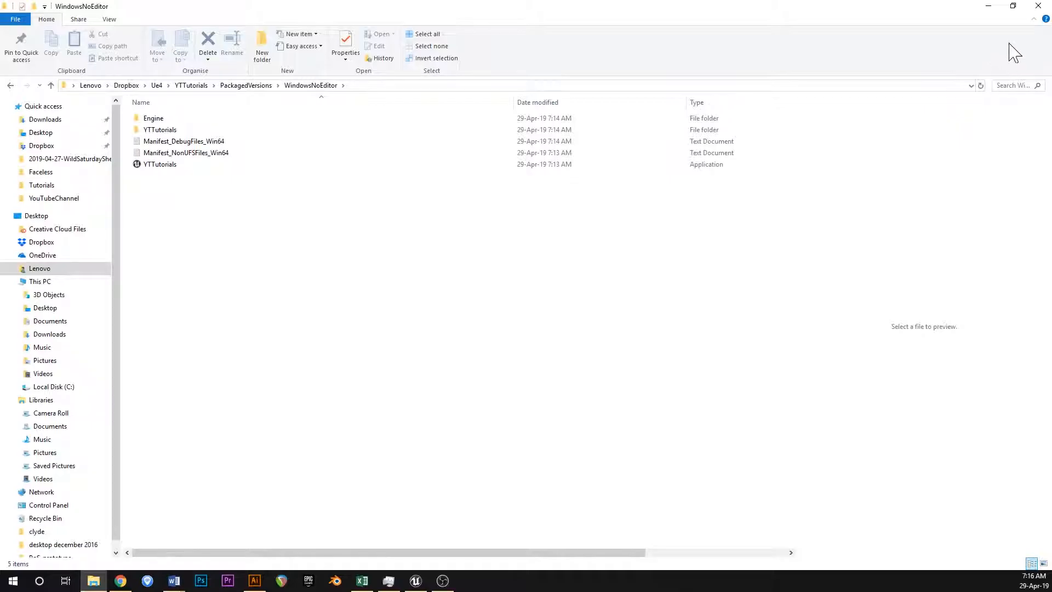
left_click(989, 6)
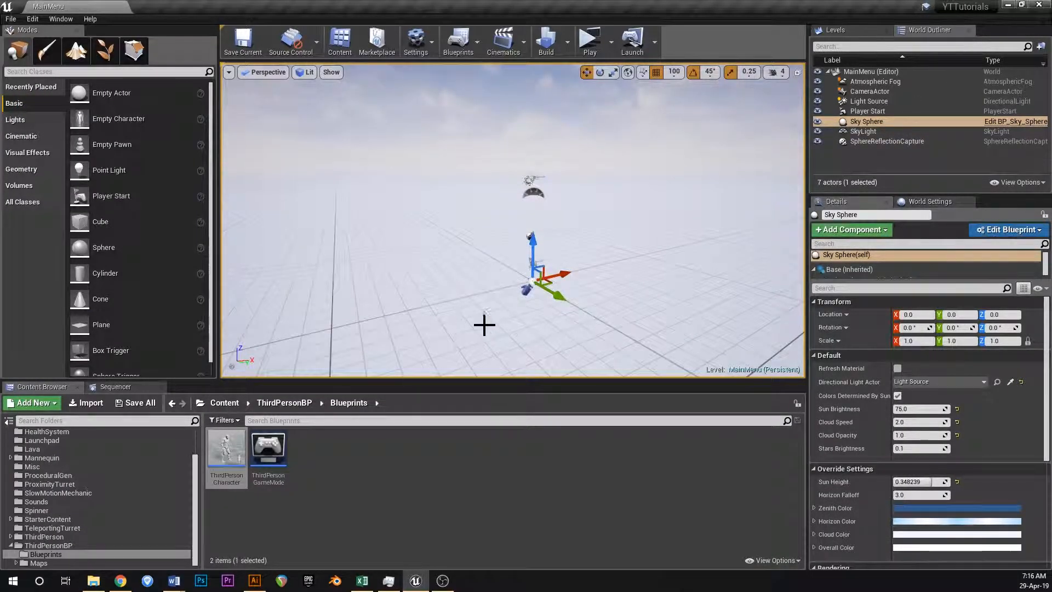
right_click_drag(523, 304, 545, 340)
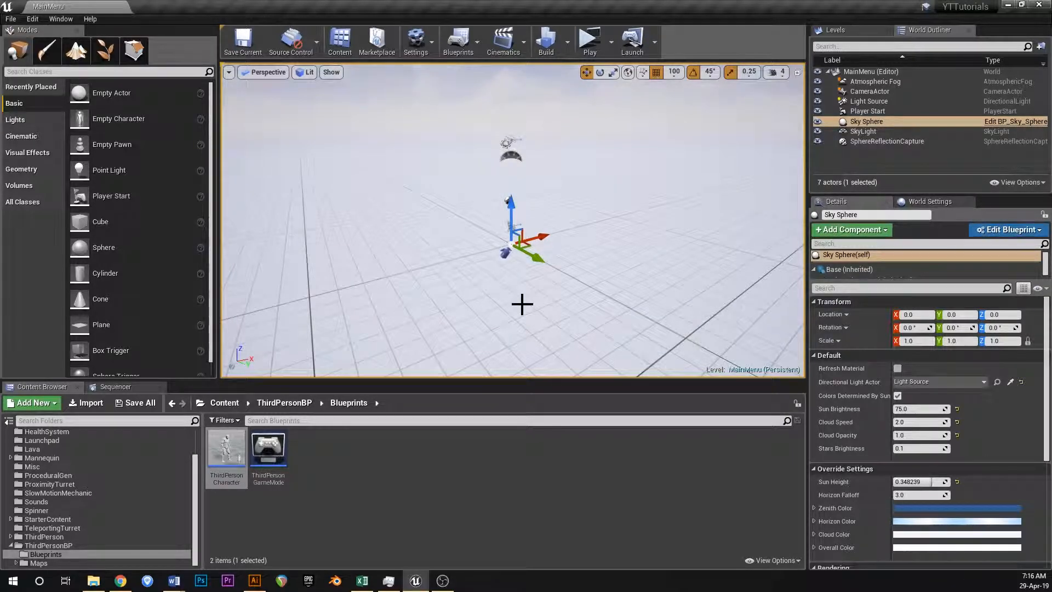
right_click_drag(527, 210, 539, 204)
mouse_move(544, 301)
right_mouse_down()
mouse_move(562, 324)
mouse_move(543, 301)
right_mouse_up()
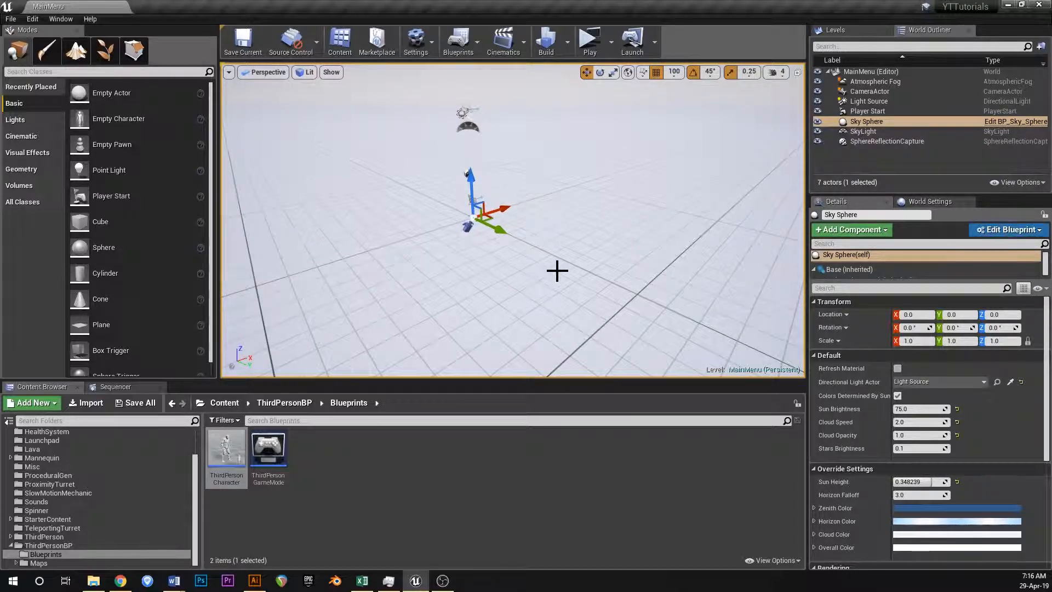
mouse_move(509, 263)
right_mouse_down()
mouse_move(488, 249)
mouse_move(524, 275)
right_mouse_up()
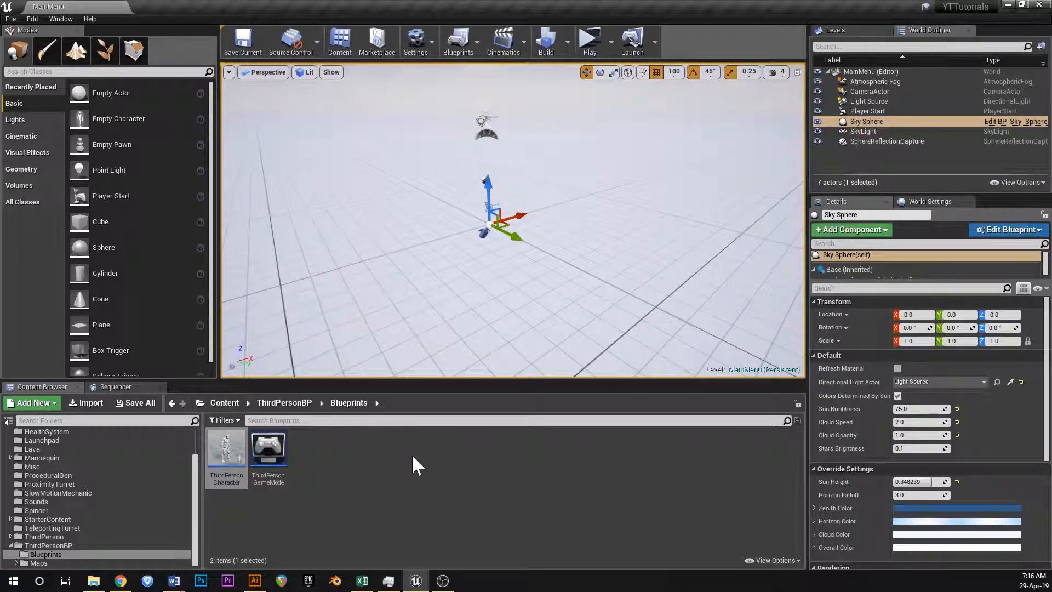